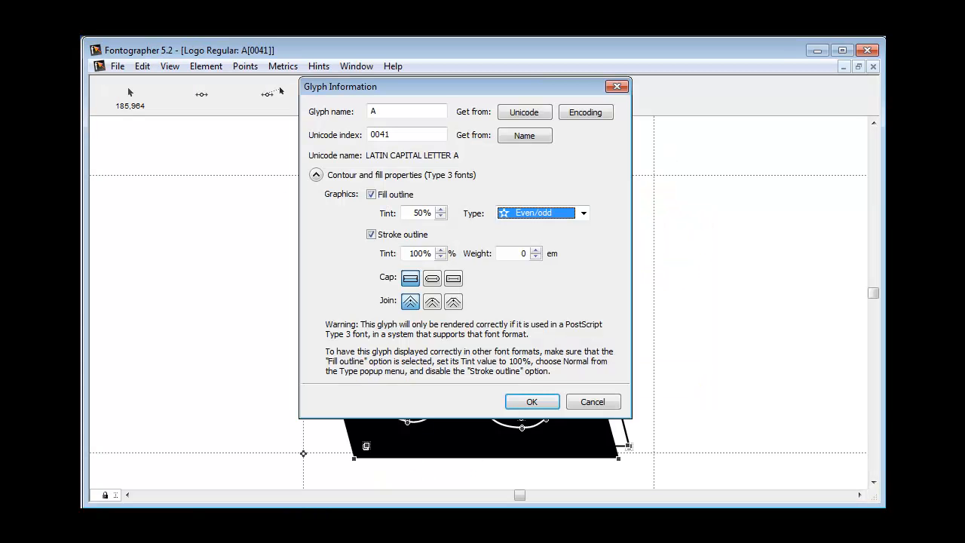
# Step: Discard the pending glyph information changes for A, and select all points of the circle in glyph _87
pyautogui.click(590, 402)
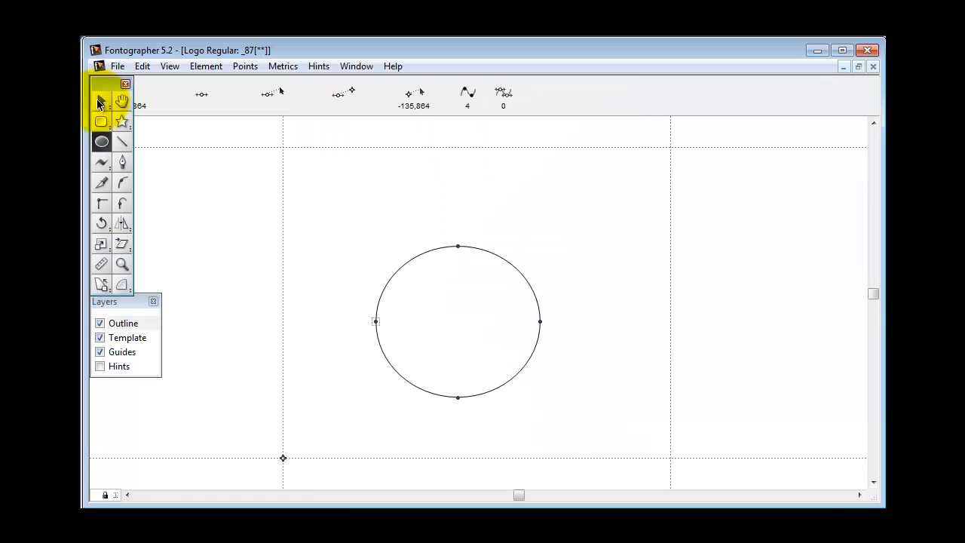
pyautogui.click(98, 101)
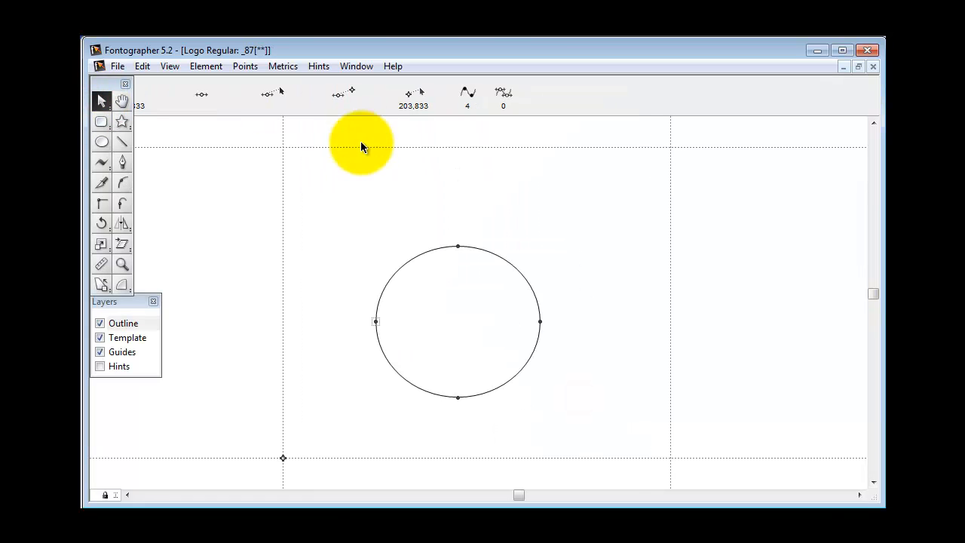
pyautogui.moveTo(337, 218); pyautogui.dragTo(580, 445)
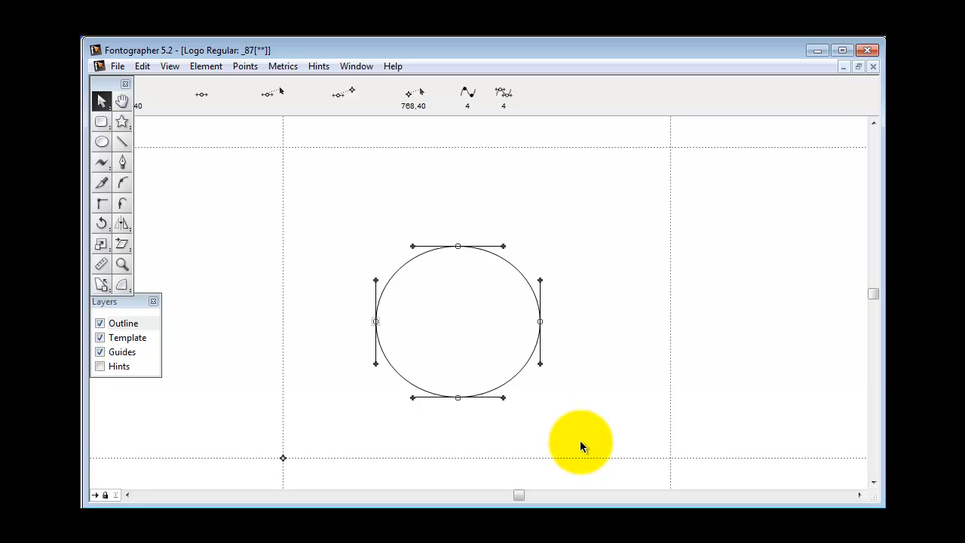
# Step: Add several extra points along the upper half of the circle's outline with the Pen tool
pyautogui.click(124, 162)
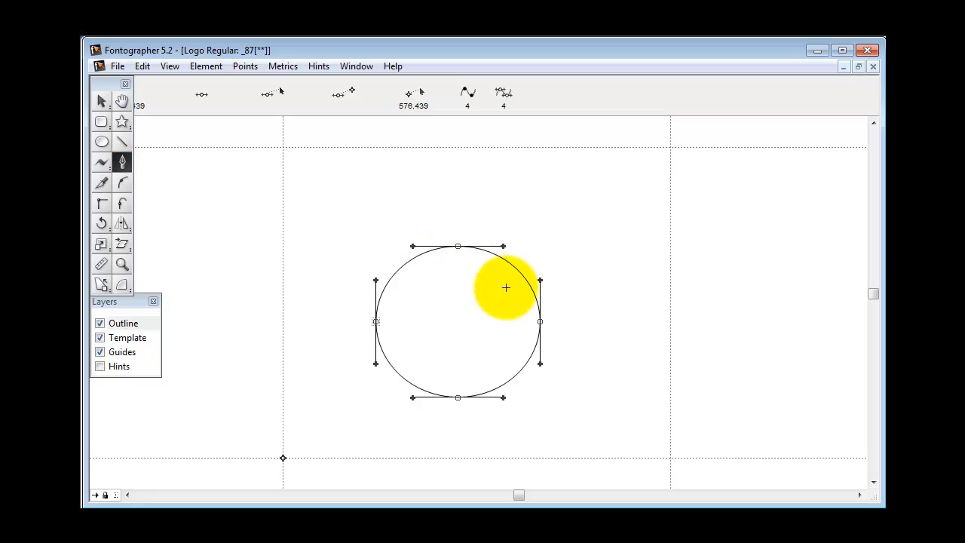
pyautogui.click(516, 269)
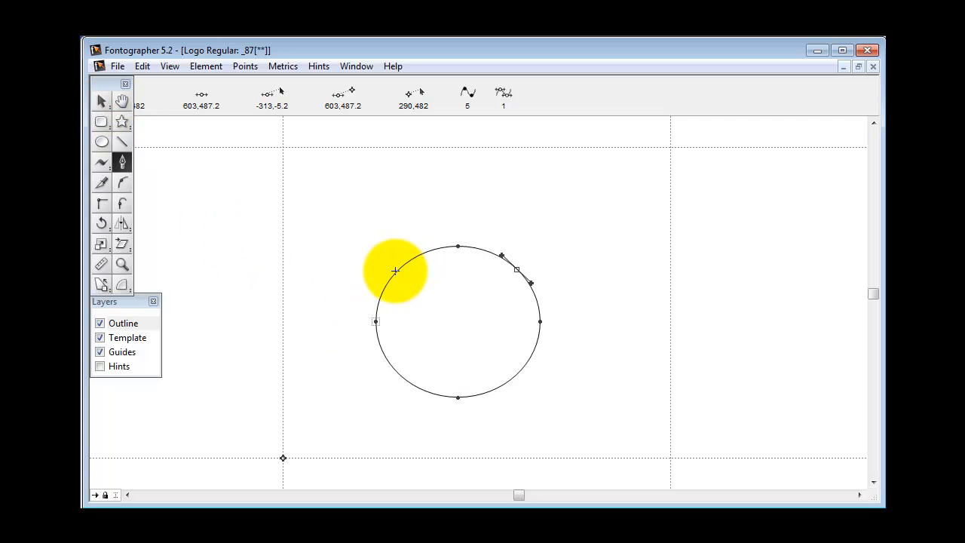
pyautogui.moveTo(396, 270); pyautogui.dragTo(419, 254)
pyautogui.click(419, 255)
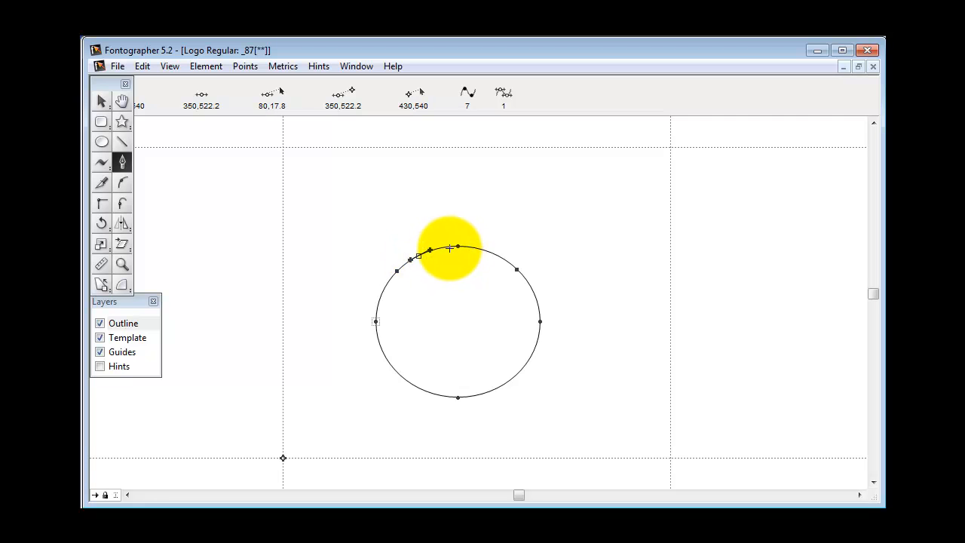
pyautogui.click(446, 246)
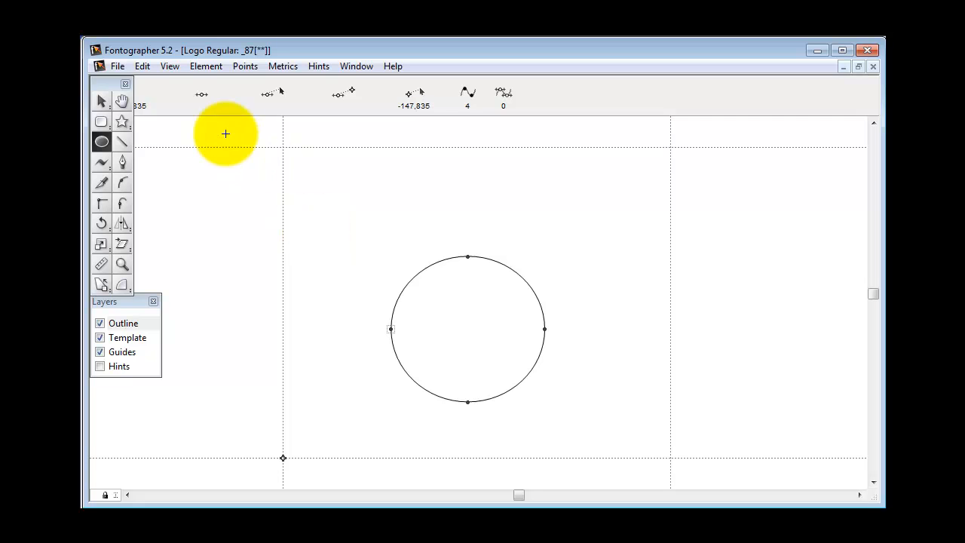
# Step: Distort the circle's right side by pulling the rightmost point and its control handle toward the upper left
pyautogui.click(101, 101)
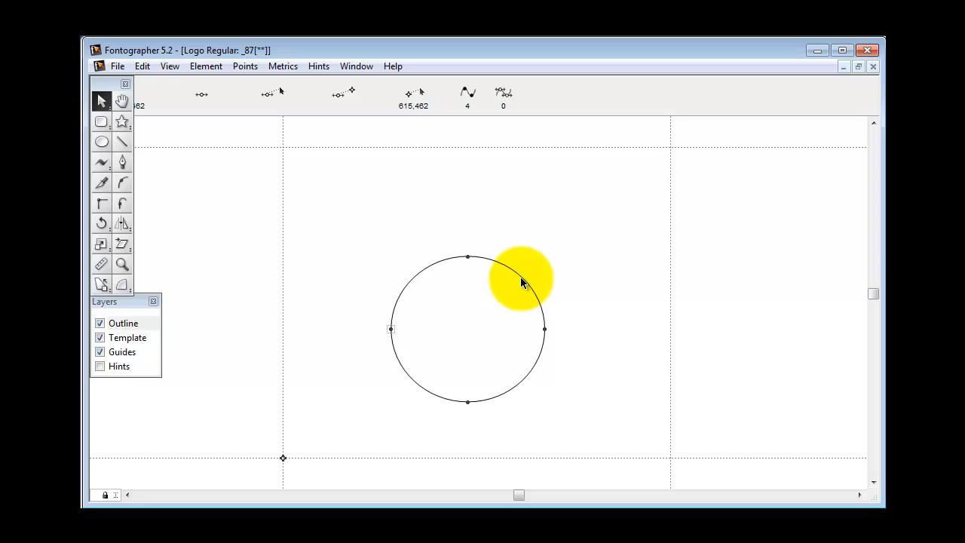
pyautogui.moveTo(546, 329); pyautogui.dragTo(451, 297)
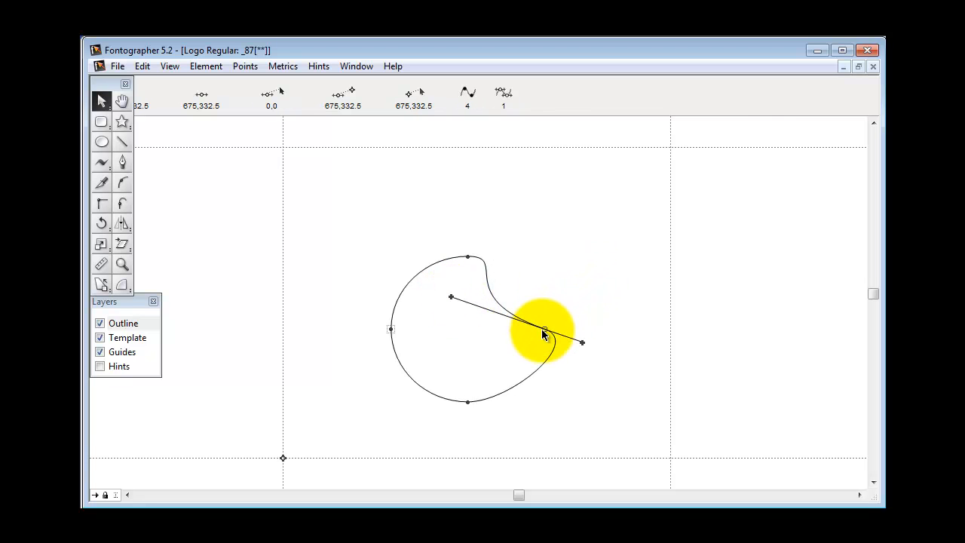
pyautogui.moveTo(543, 335); pyautogui.dragTo(497, 302)
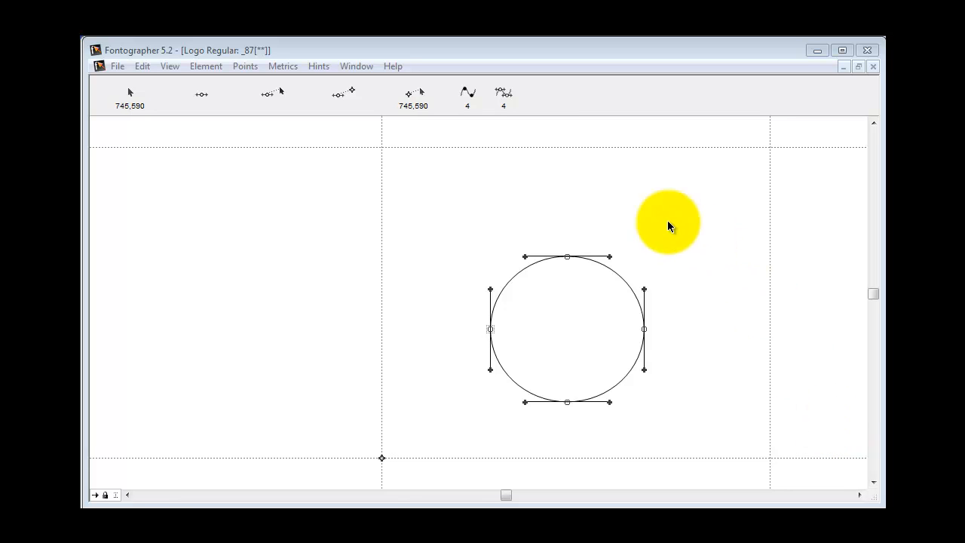
# Step: Select all points of the circle and show the contour and fill properties in the glyph information
pyautogui.click(580, 186)
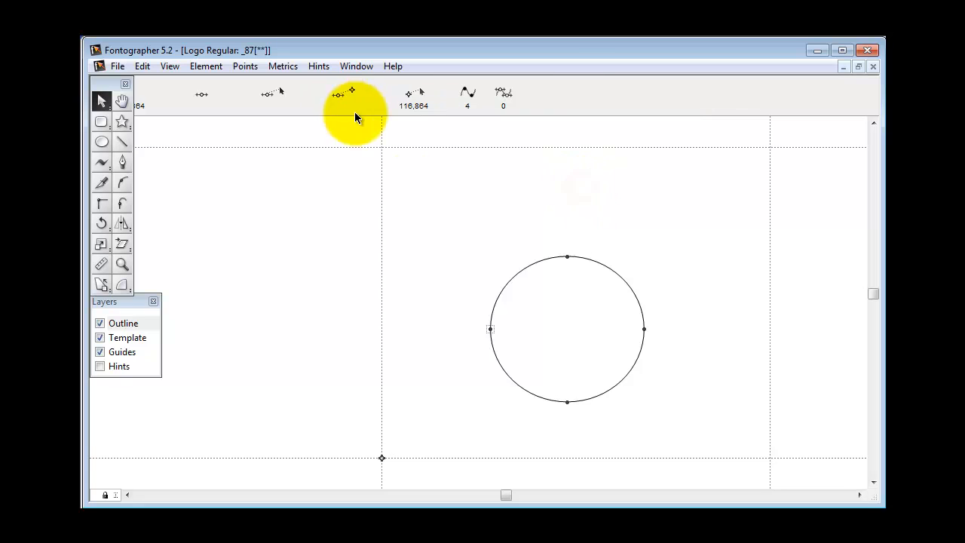
pyautogui.moveTo(431, 229); pyautogui.dragTo(662, 420)
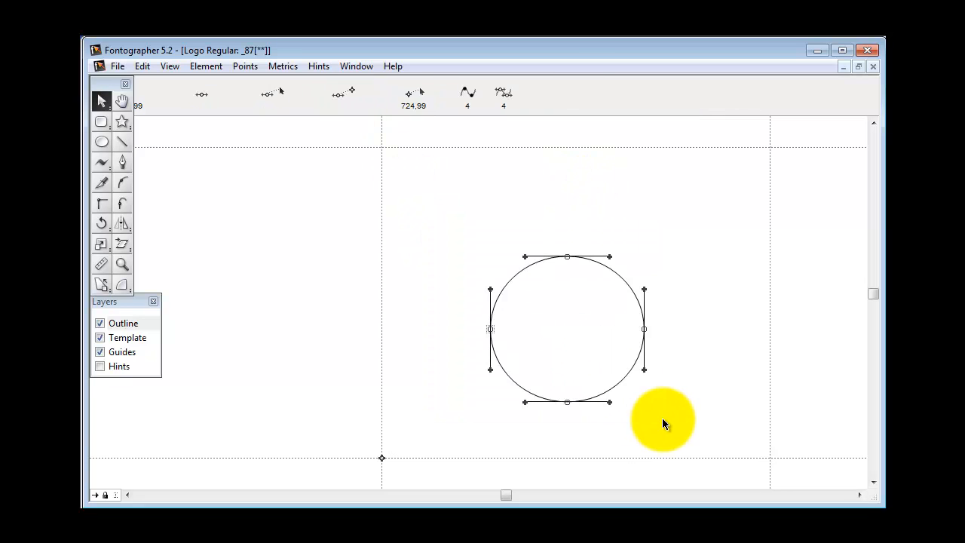
pyautogui.click(208, 65)
pyautogui.click(243, 140)
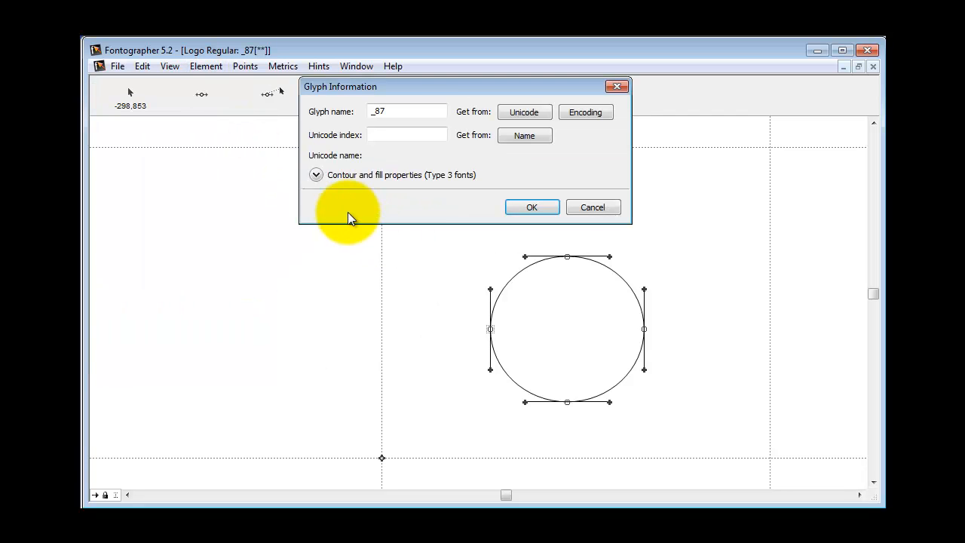
pyautogui.click(317, 175)
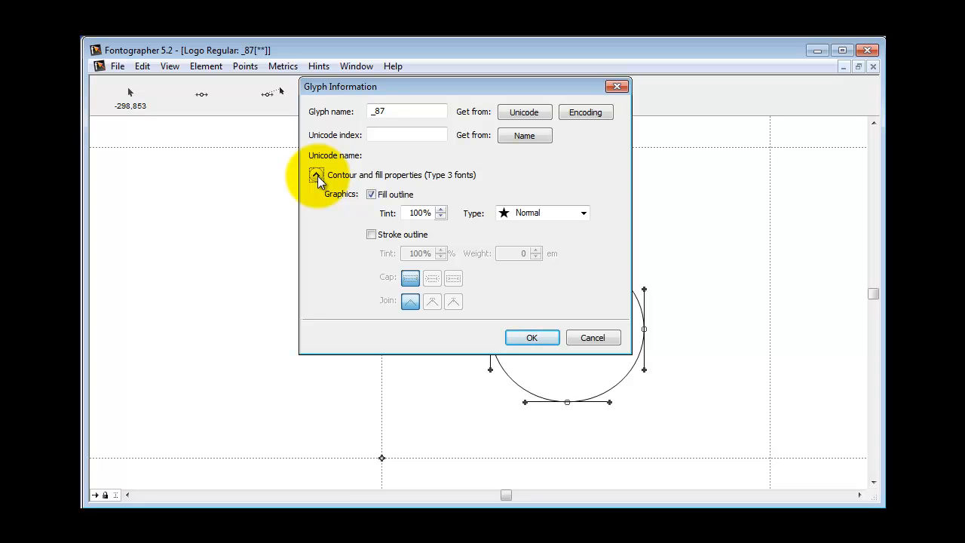
# Step: Enable the stroke outline for glyph _87, and set its fill tint to 50% and fill type to Even/odd
pyautogui.click(371, 235)
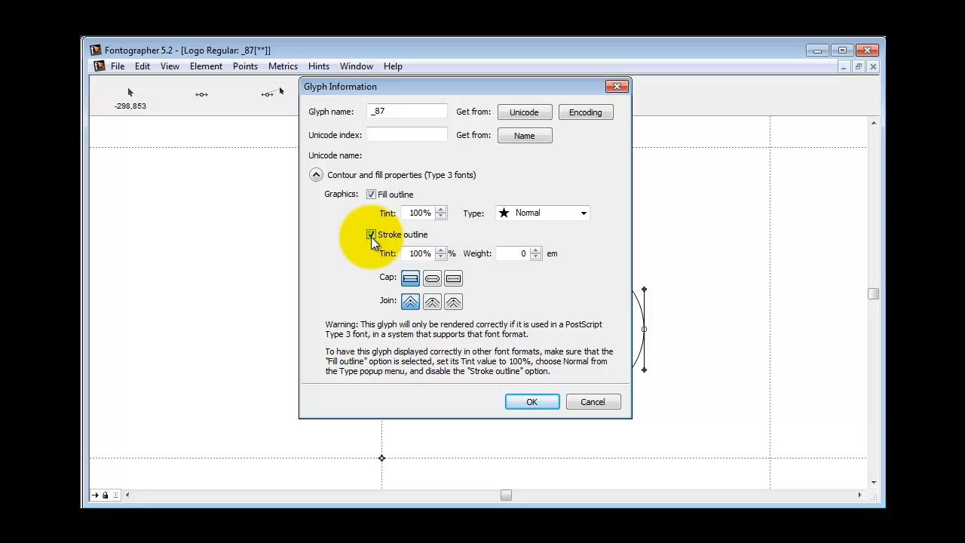
pyautogui.moveTo(434, 214); pyautogui.dragTo(404, 214)
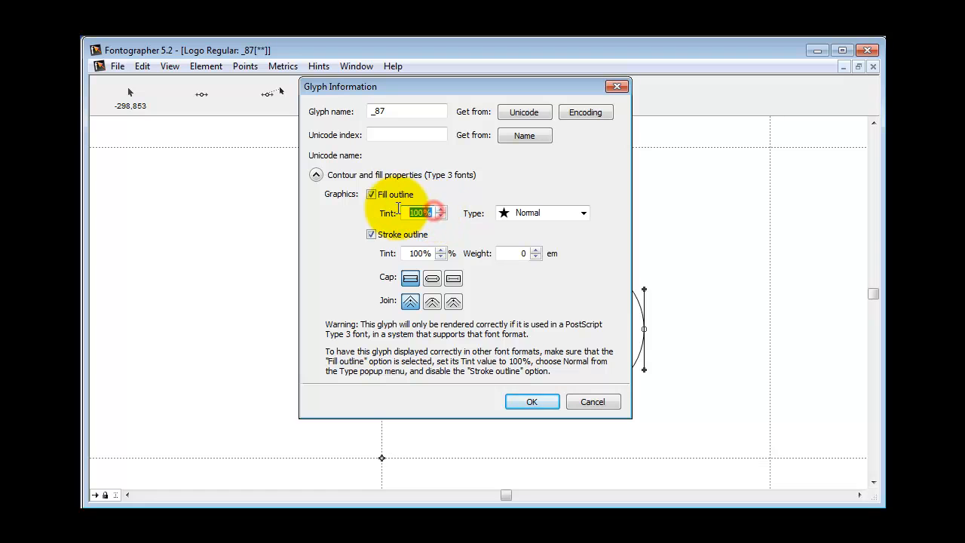
pyautogui.write('5%')
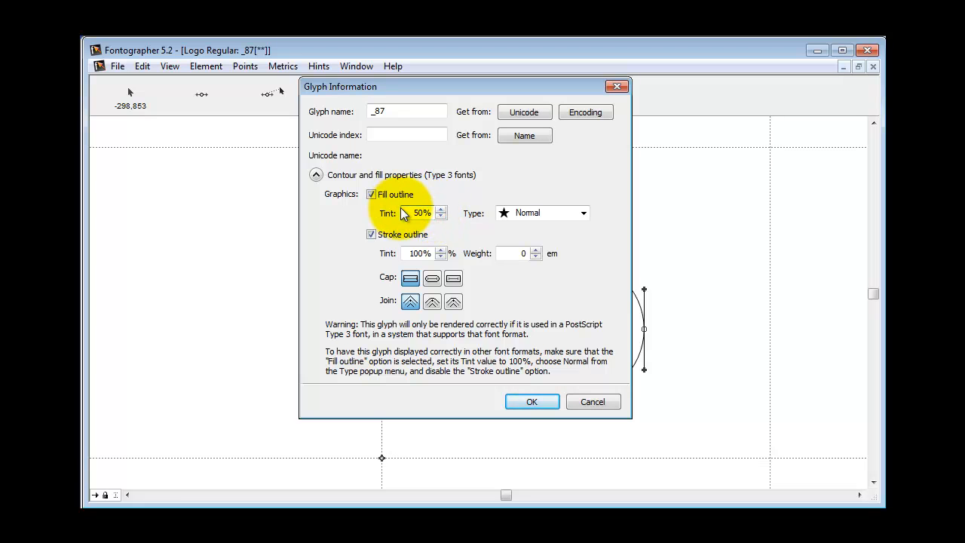
pyautogui.click(584, 214)
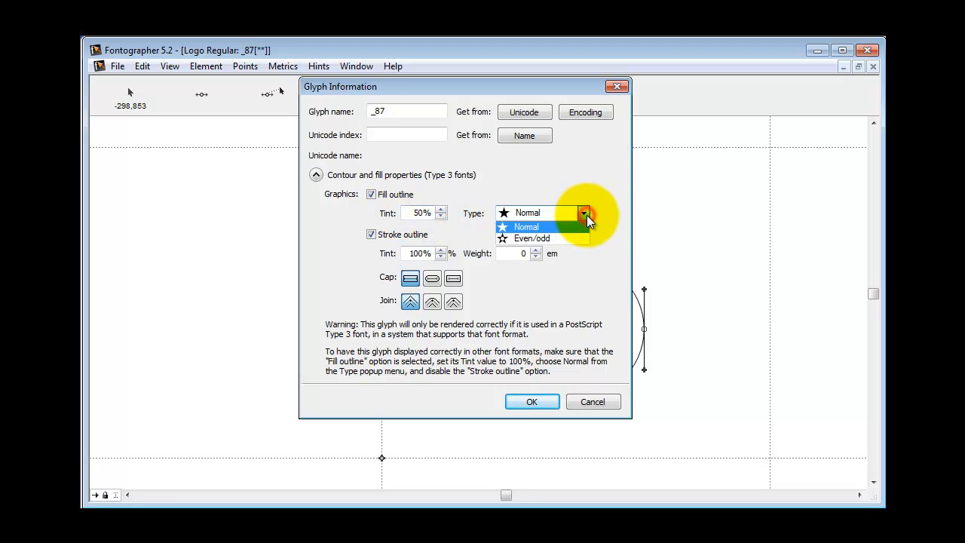
pyautogui.click(569, 240)
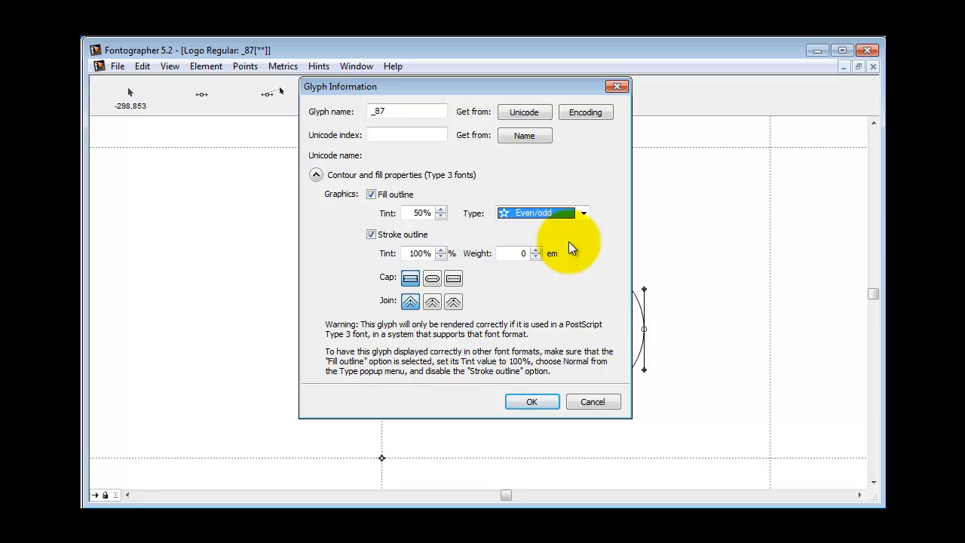
# Step: Disable the stroke outline, set the fill tint to 100% and the fill type to Normal, and apply the glyph properties
pyautogui.click(372, 235)
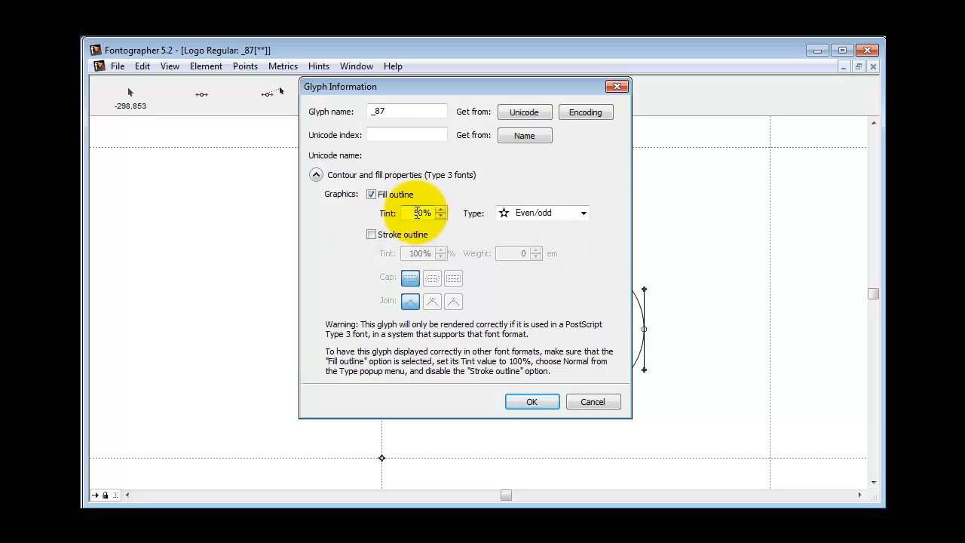
pyautogui.moveTo(414, 213); pyautogui.dragTo(450, 215)
pyautogui.write('100')
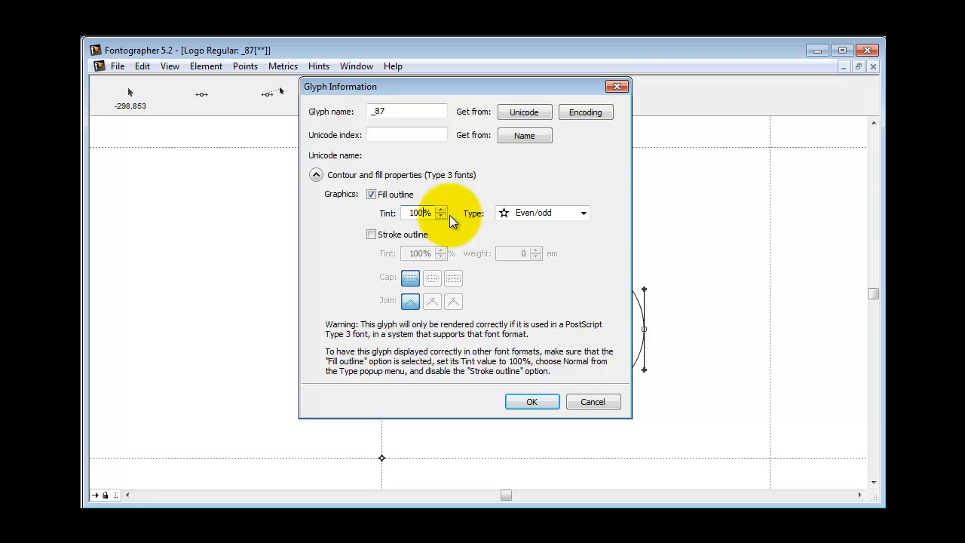
pyautogui.click(584, 214)
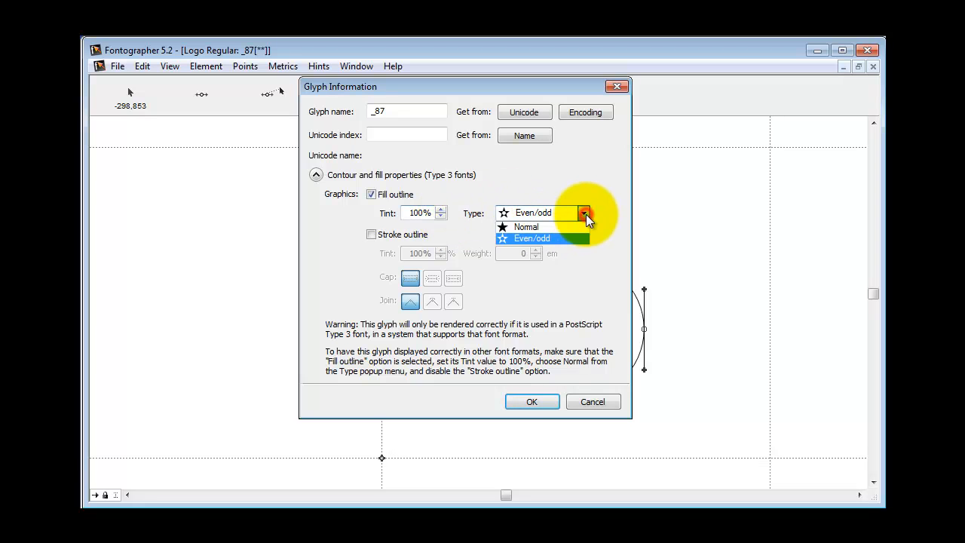
pyautogui.click(566, 227)
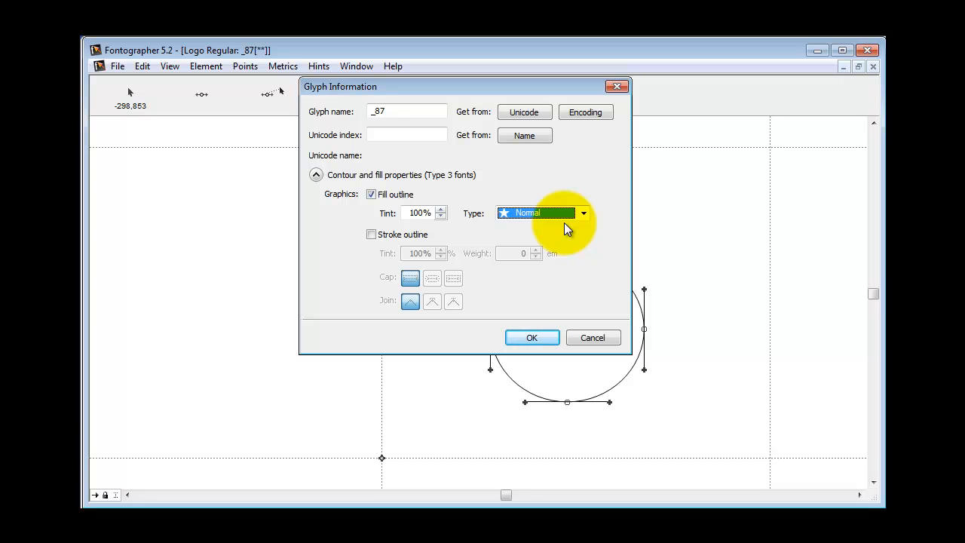
pyautogui.click(537, 337)
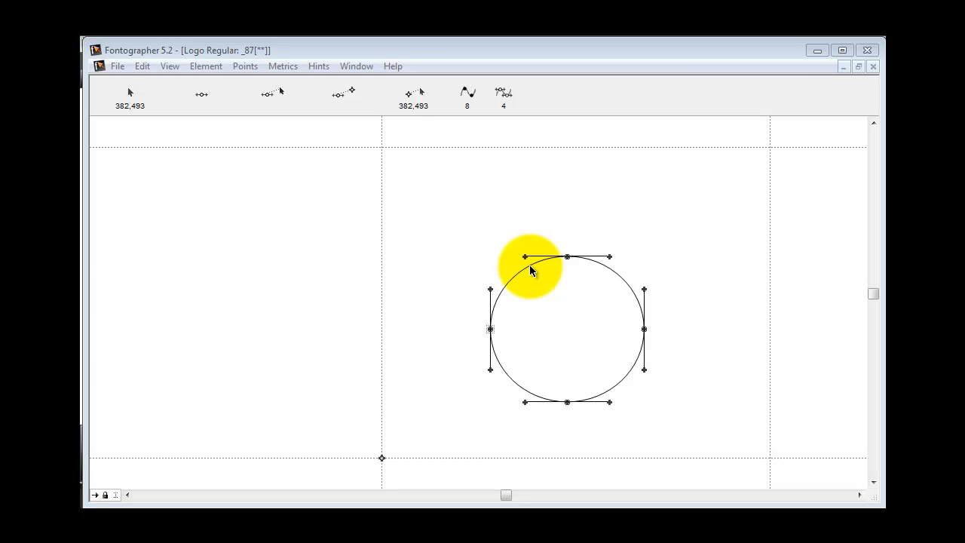
# Step: Move the duplicate circle off the original one and delete it
pyautogui.moveTo(530, 265); pyautogui.dragTo(615, 249)
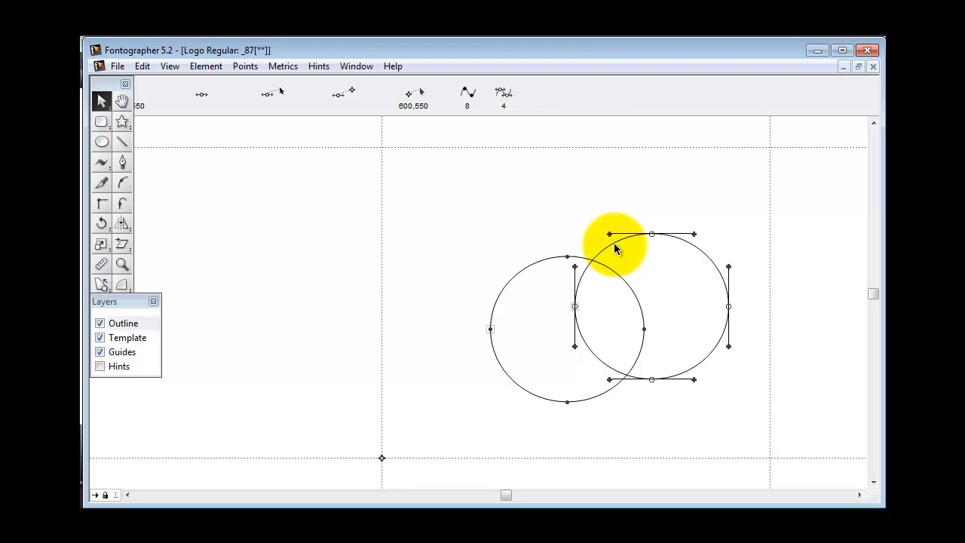
pyautogui.press('Delete')
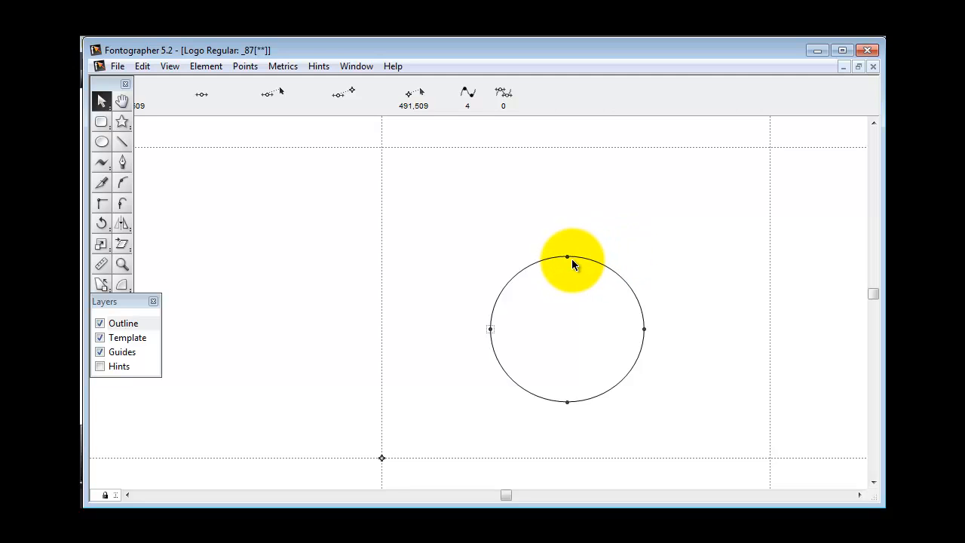
# Step: Select the remaining circle and split its path open at the topmost point with the Knife tool
pyautogui.doubleClick(567, 257)
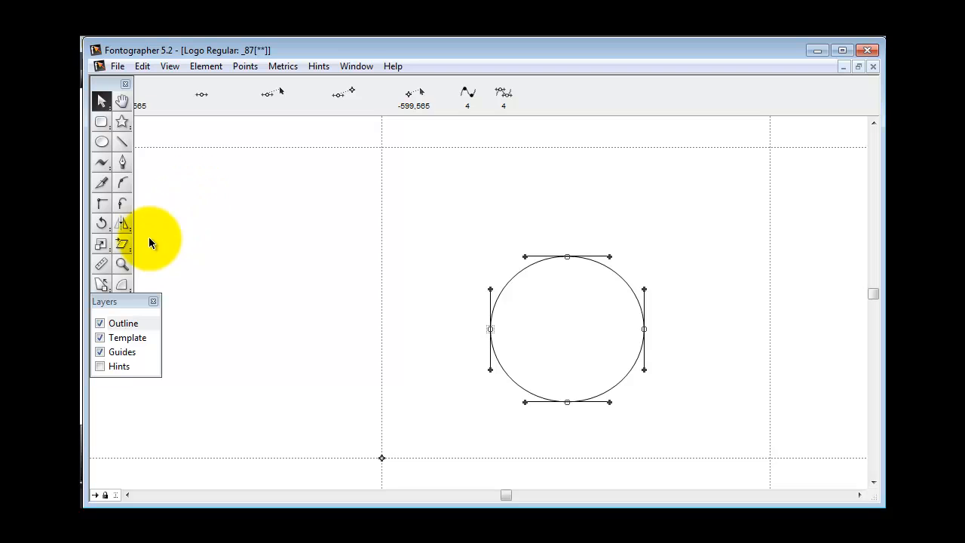
pyautogui.click(101, 181)
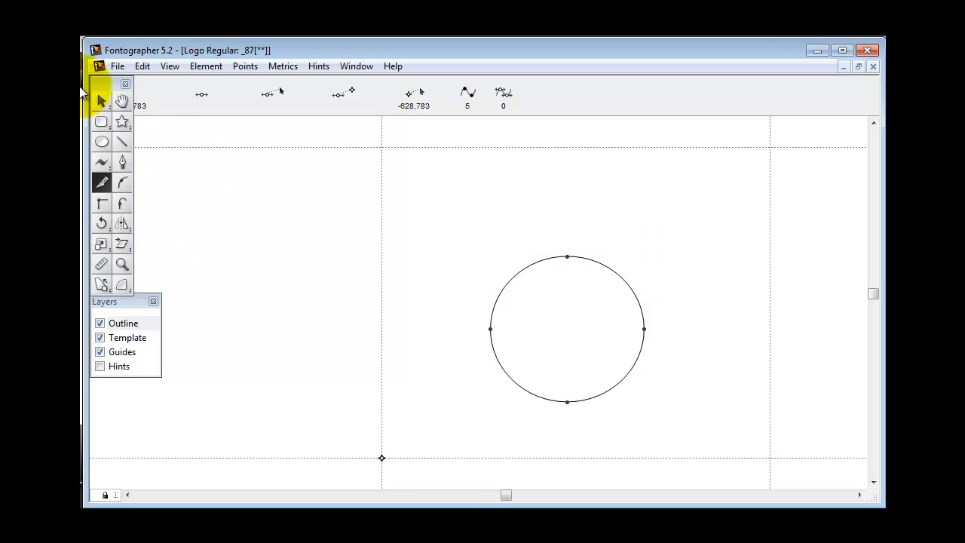
pyautogui.click(102, 101)
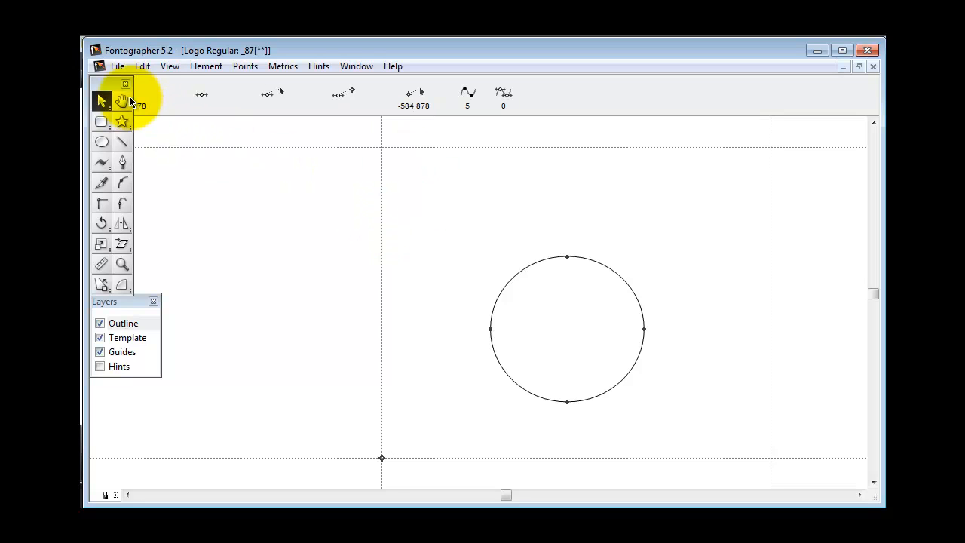
# Step: Set the point preferences to highlight the first point of each path, end points of unclosed paths and adjacent overlapping points
pyautogui.click(118, 68)
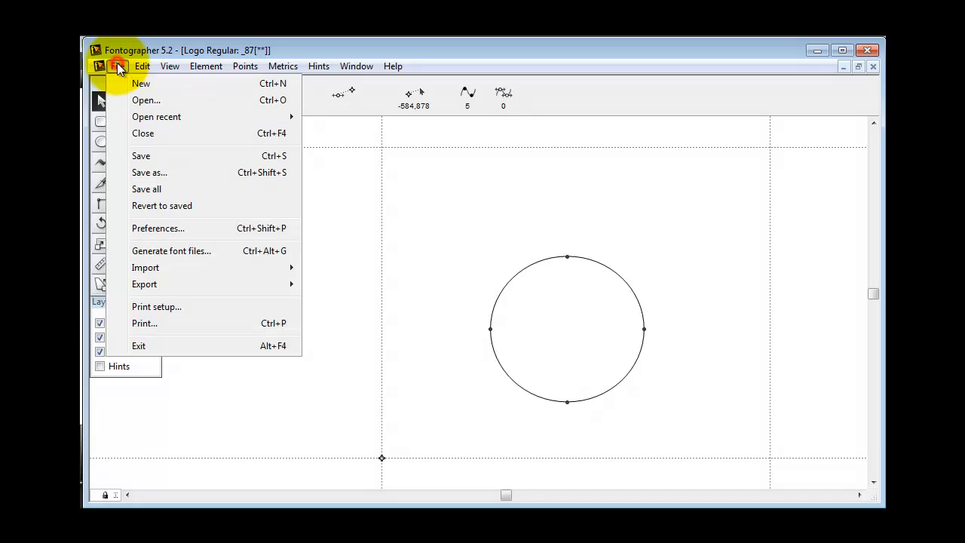
pyautogui.click(158, 226)
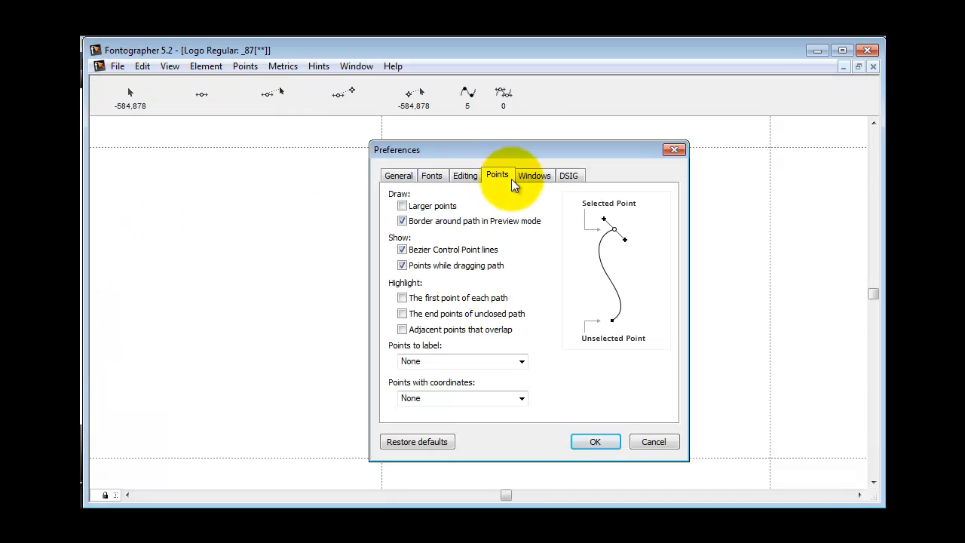
pyautogui.click(402, 297)
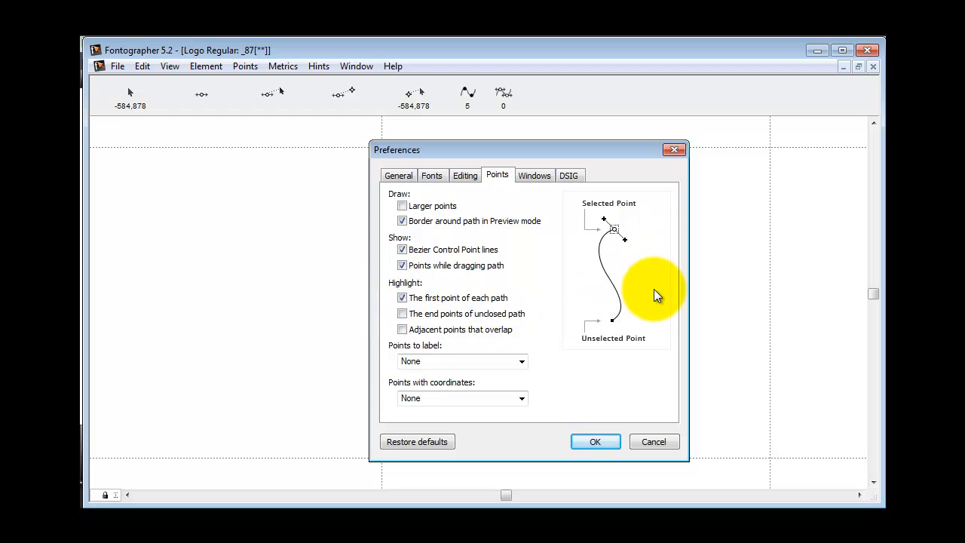
pyautogui.click(403, 315)
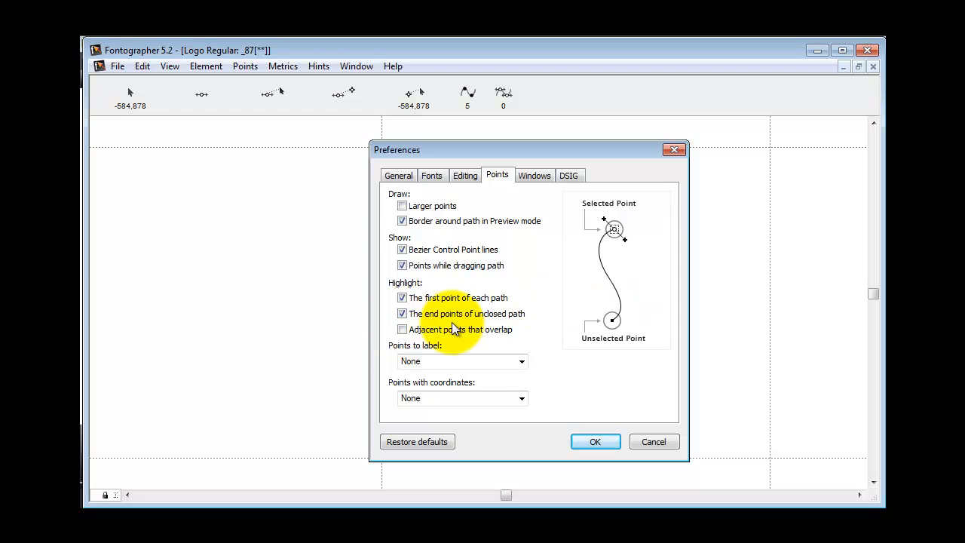
pyautogui.click(403, 331)
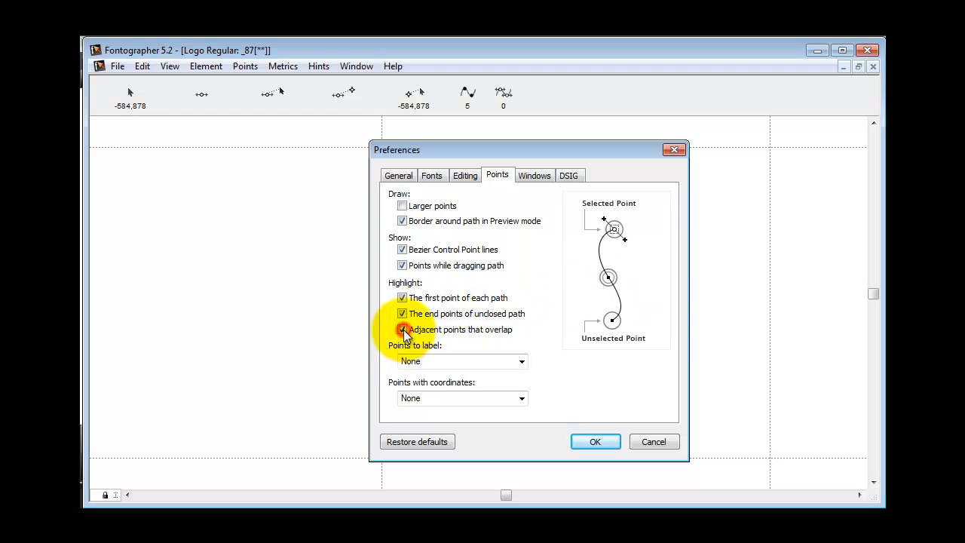
pyautogui.click(615, 441)
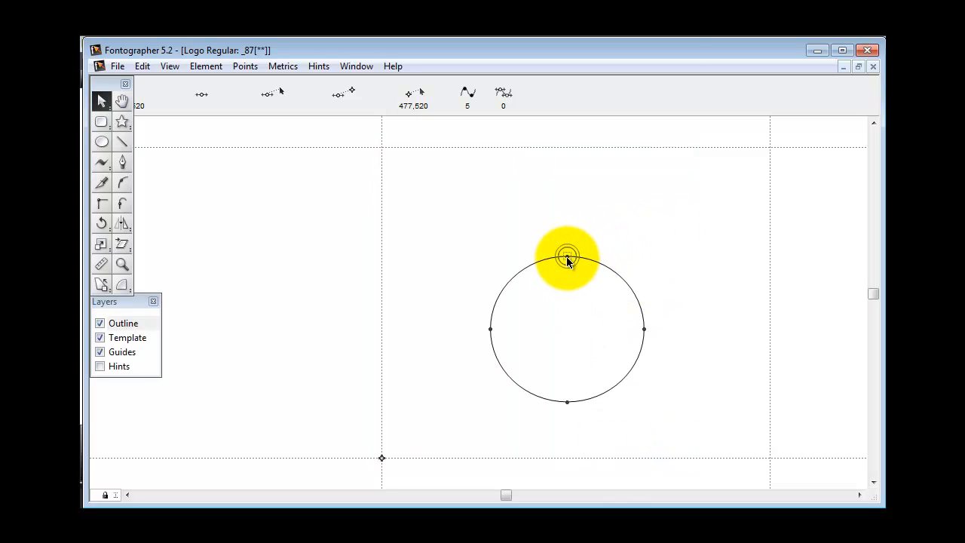
# Step: Pull the overlapping end points at the top of the circle apart and drop one onto the other to close the path
pyautogui.moveTo(567, 258)
pyautogui.mouseDown()
pyautogui.moveTo(584, 246)
pyautogui.moveTo(559, 240)
pyautogui.mouseUp()
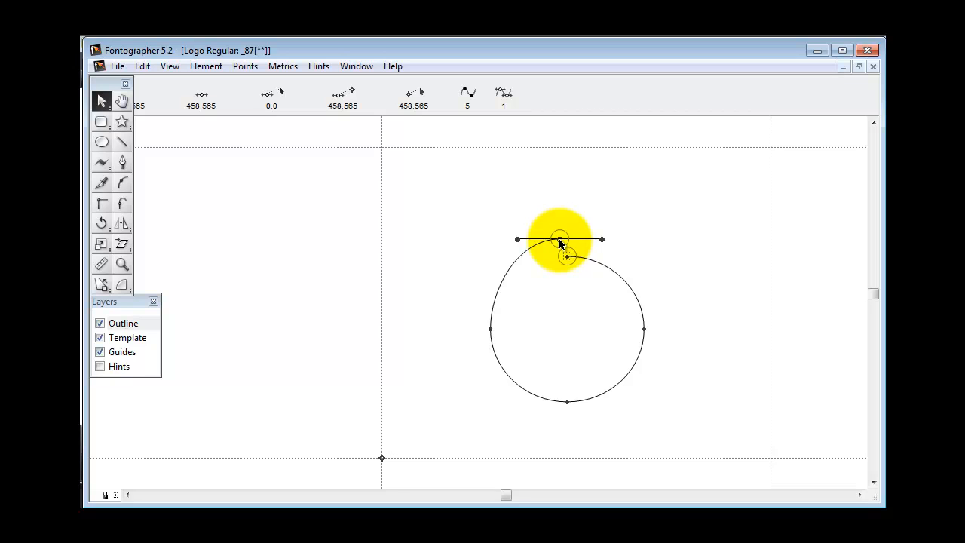
pyautogui.moveTo(560, 241); pyautogui.dragTo(560, 247)
pyautogui.click(564, 251)
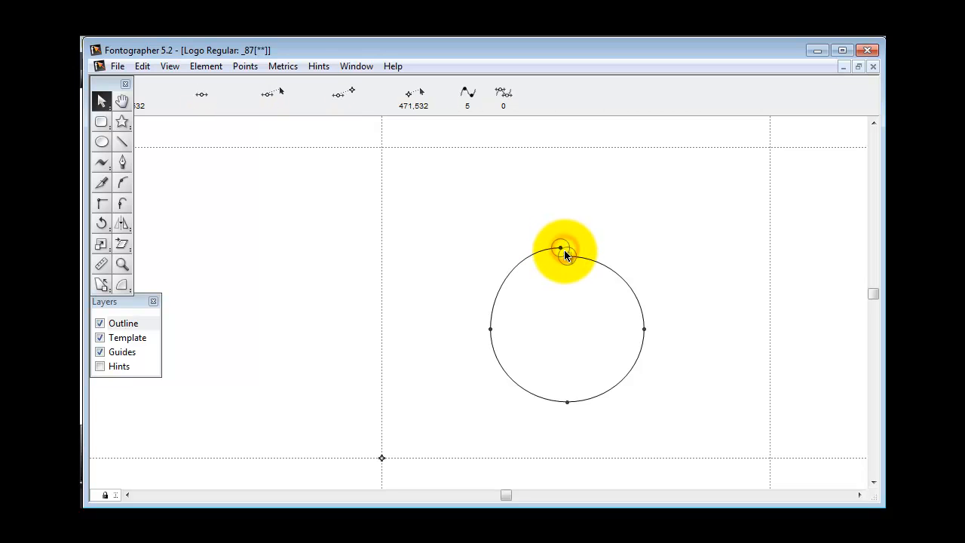
pyautogui.click(567, 254)
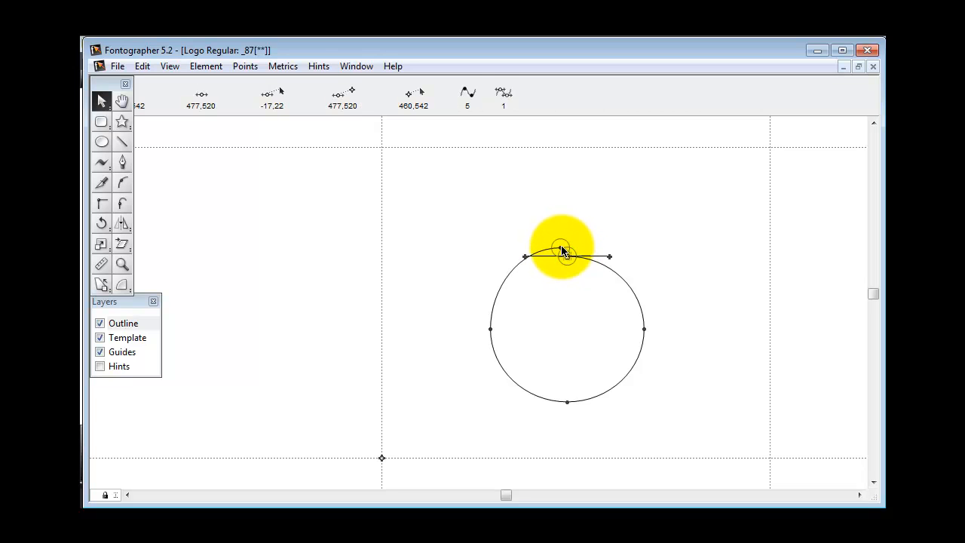
pyautogui.moveTo(562, 249)
pyautogui.mouseDown()
pyautogui.moveTo(549, 226)
pyautogui.moveTo(567, 257)
pyautogui.mouseUp()
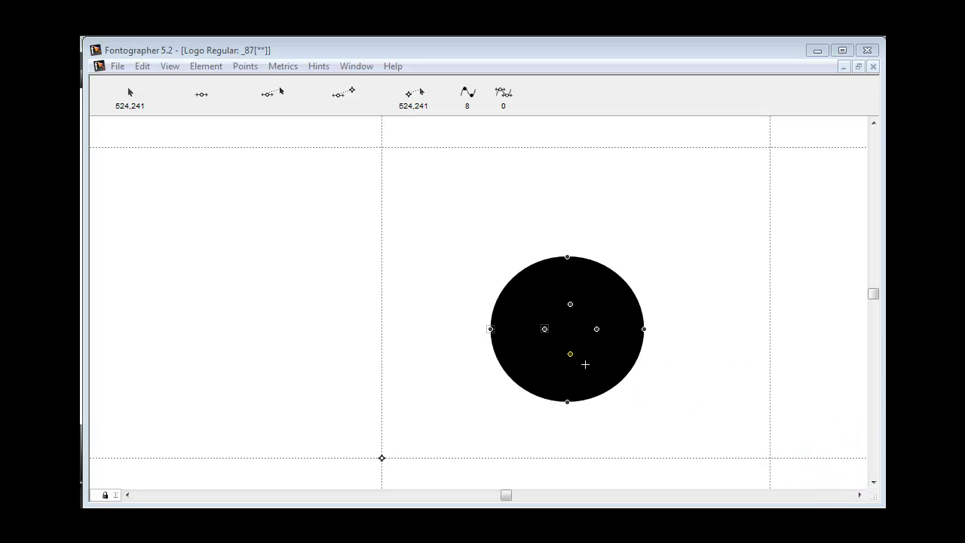
# Step: Correct the path directions of the two concentric circles so that the inner circle is cut out as a hole
pyautogui.click(212, 67)
pyautogui.click(273, 284)
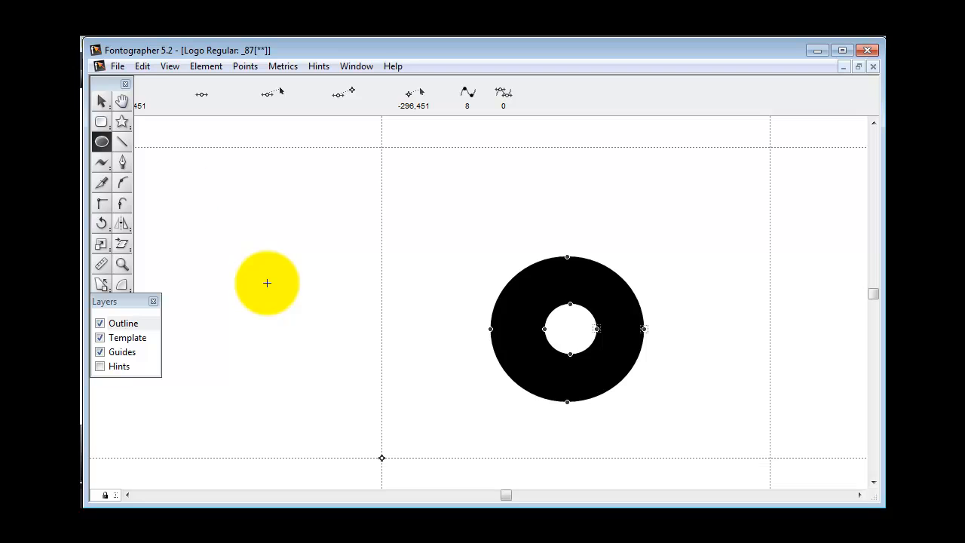
pyautogui.click(102, 100)
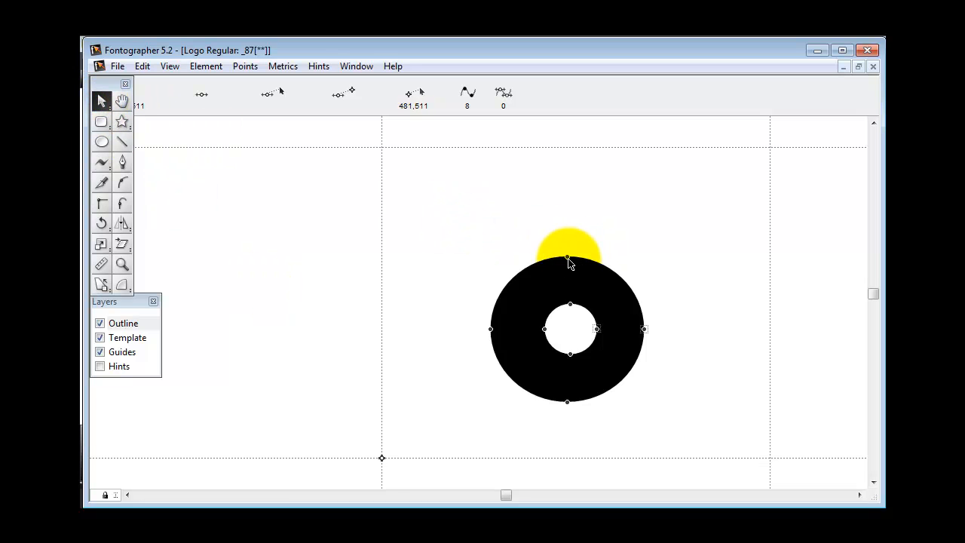
# Step: Inspect the points of both circles and check the path direction at the inner circle's topmost point
pyautogui.hotkey('ctrl', 'a')
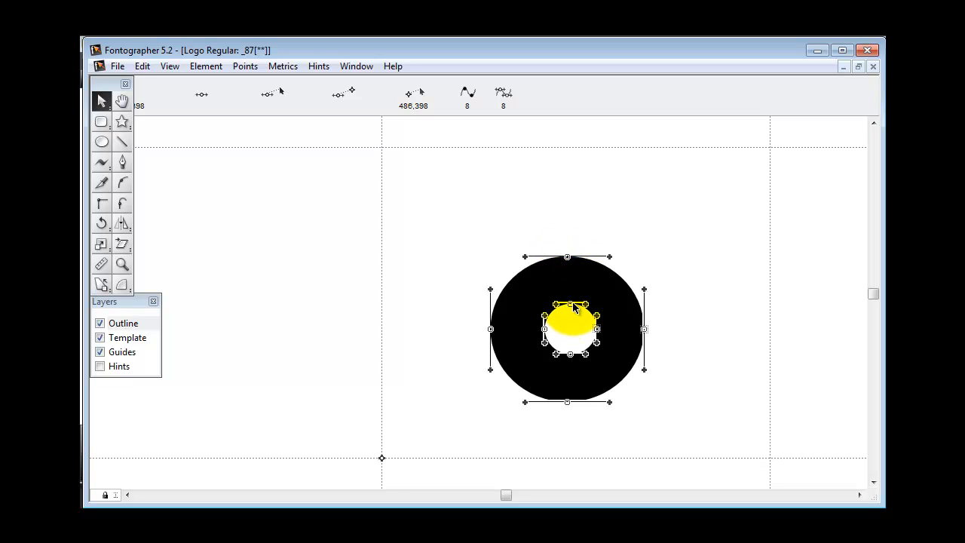
pyautogui.click(670, 257)
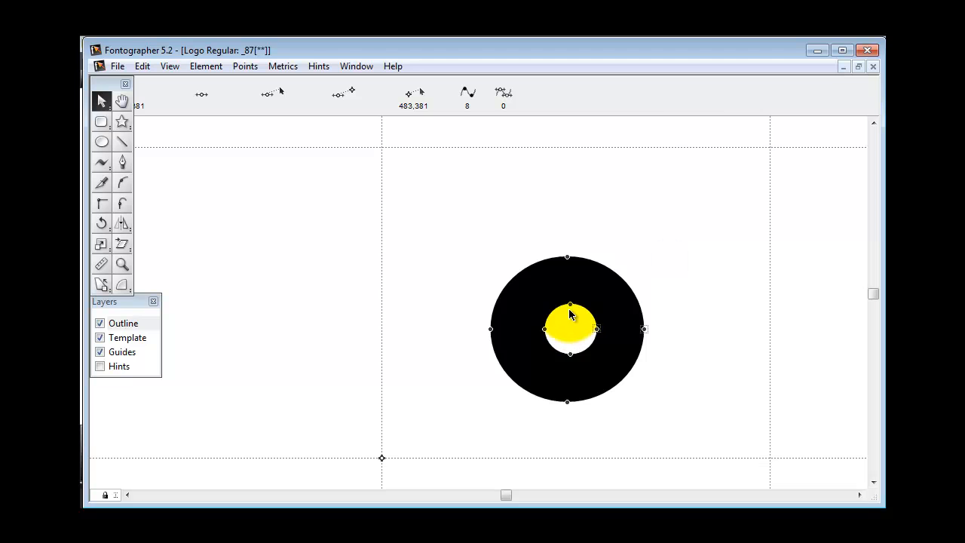
pyautogui.click(570, 304)
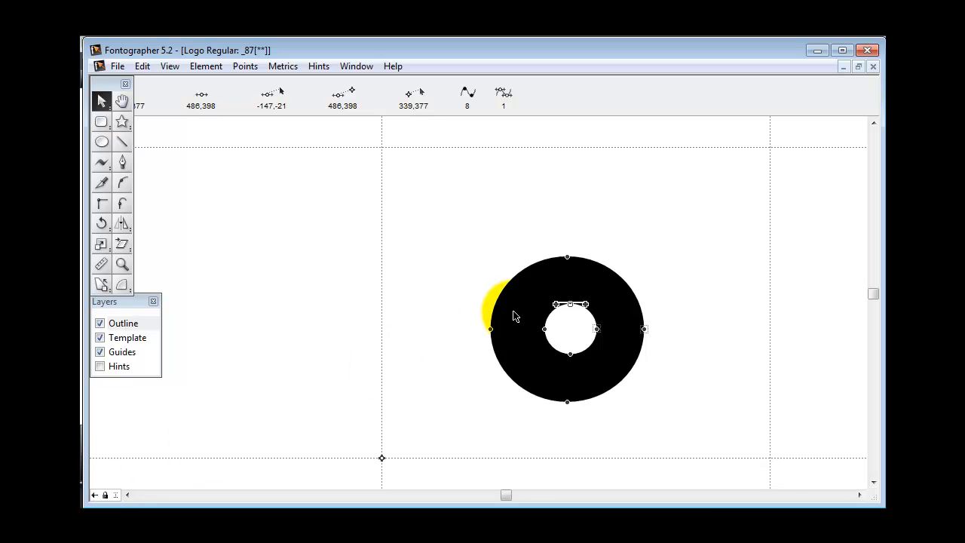
pyautogui.click(662, 234)
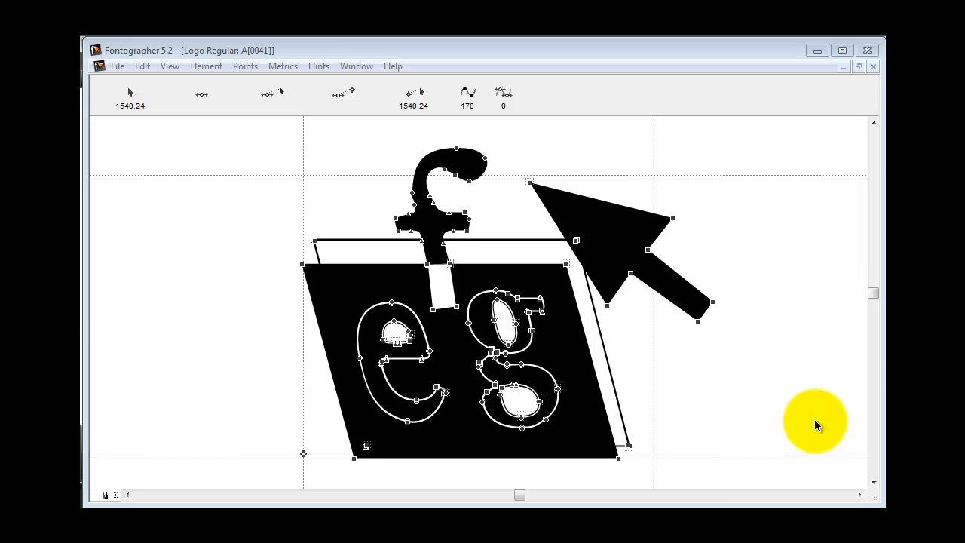
# Step: Cut the arrow shape out of glyph A and paste it into glyph B
pyautogui.doubleClick(674, 220)
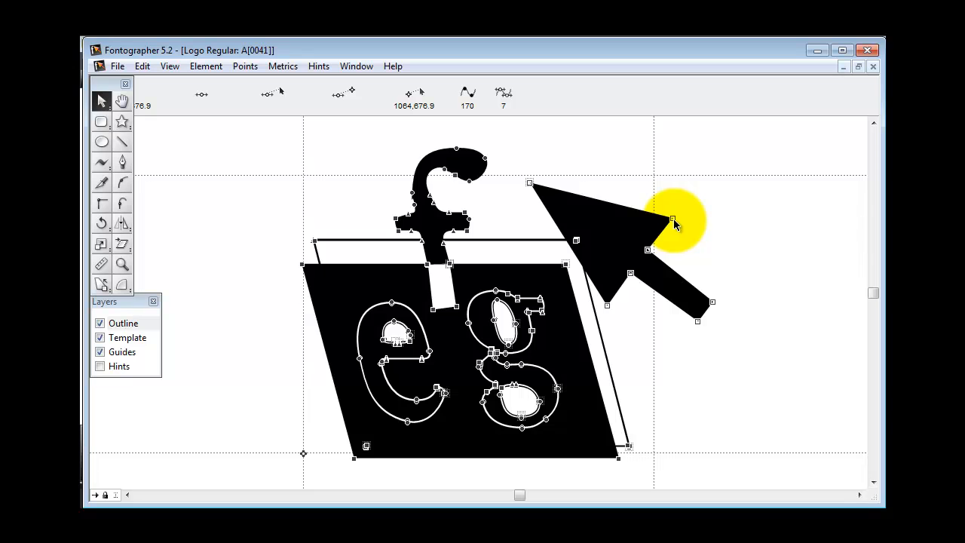
pyautogui.press('Delete')
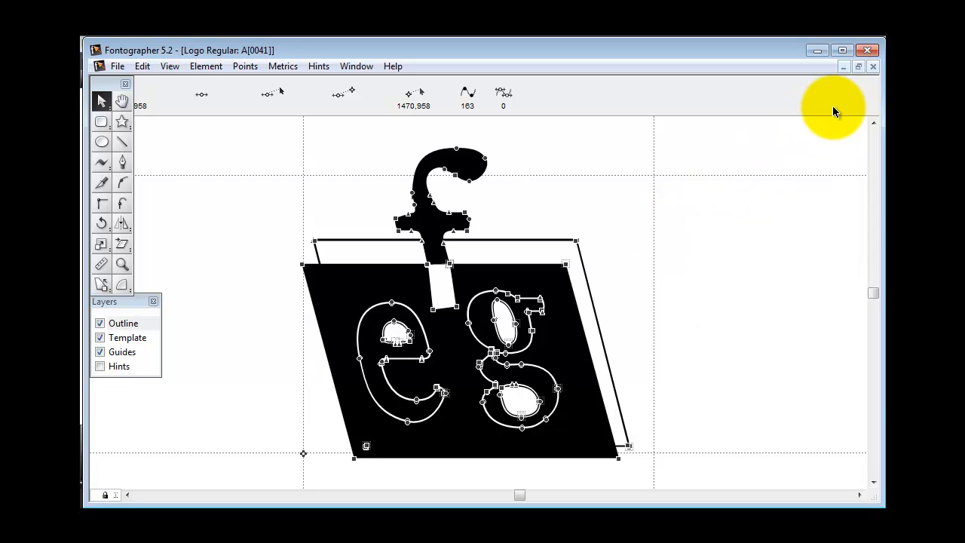
pyautogui.click(872, 67)
pyautogui.doubleClick(782, 225)
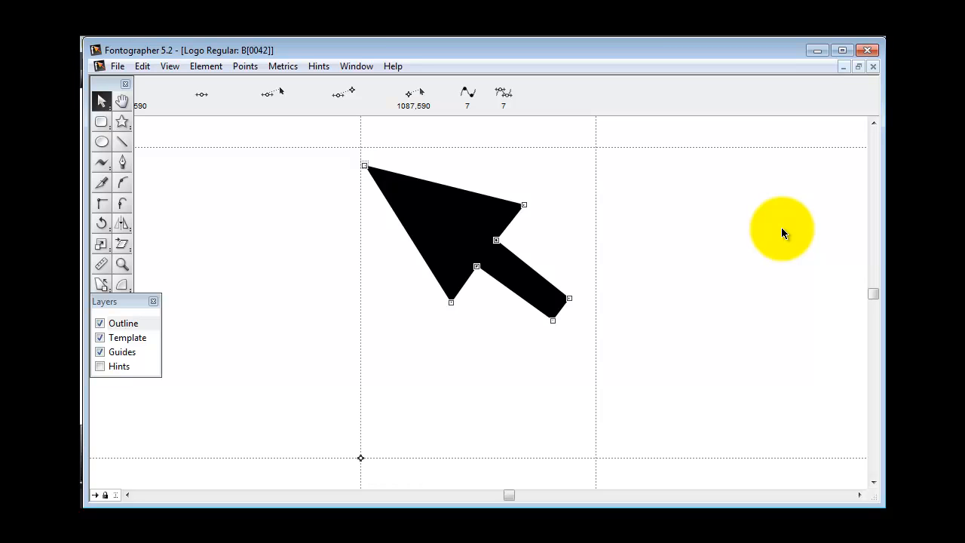
# Step: Open glyph B in the metrics window and insert glyph A before it so the text reads AB
pyautogui.hotkey('ctrl', 'k')
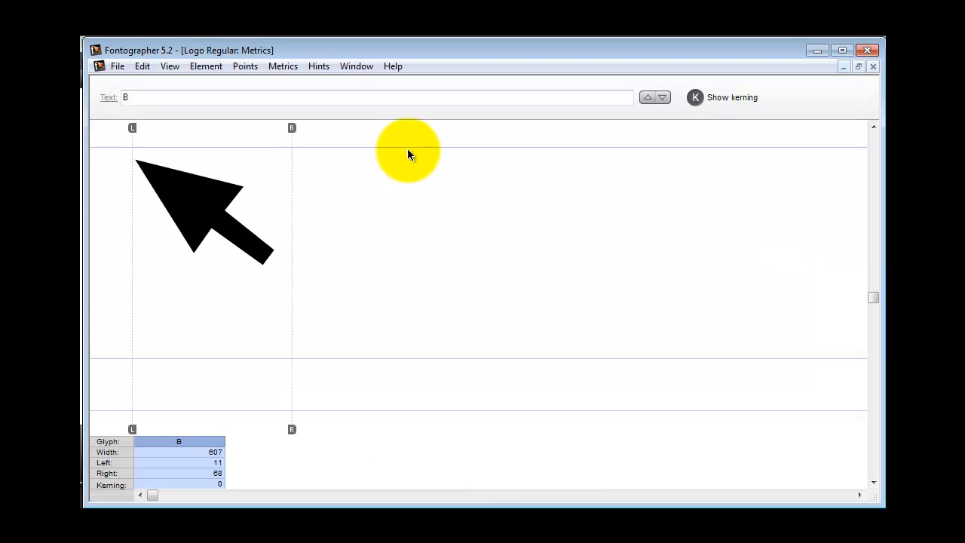
pyautogui.click(209, 97)
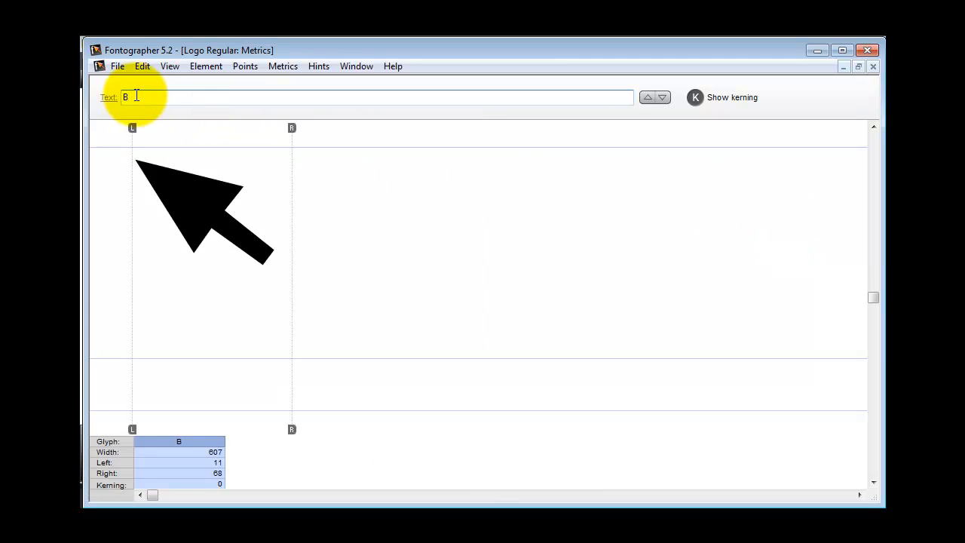
pyautogui.press('Left')
pyautogui.write('A')
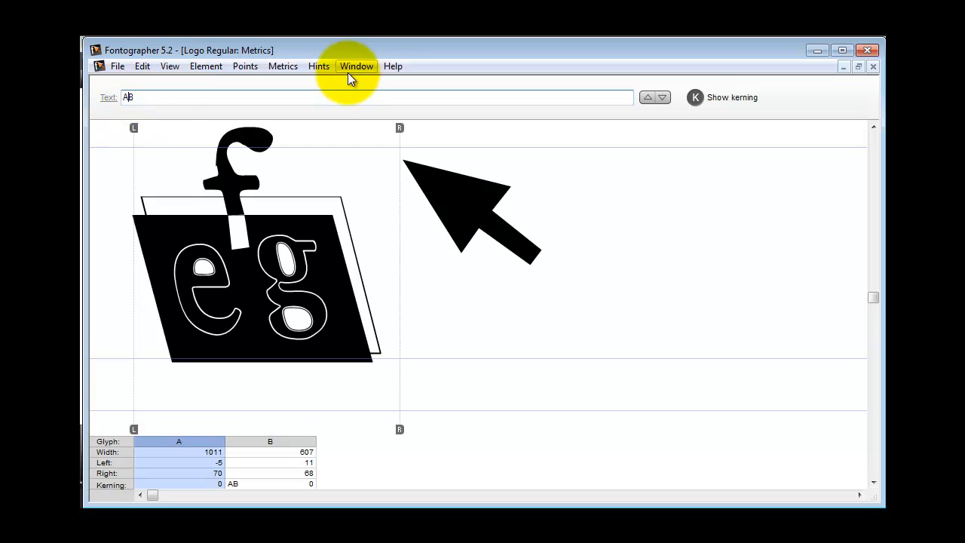
# Step: Shift arrow glyph B over the folder logo to a left sidebearing of about -378, and reduce its right sidebearing
pyautogui.click(466, 215)
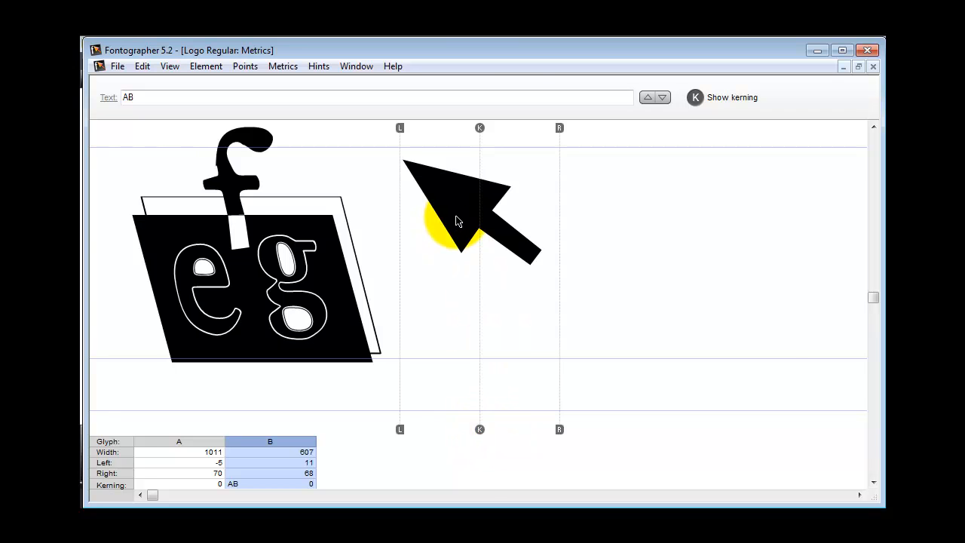
pyautogui.scroll(-1, 457, 221)
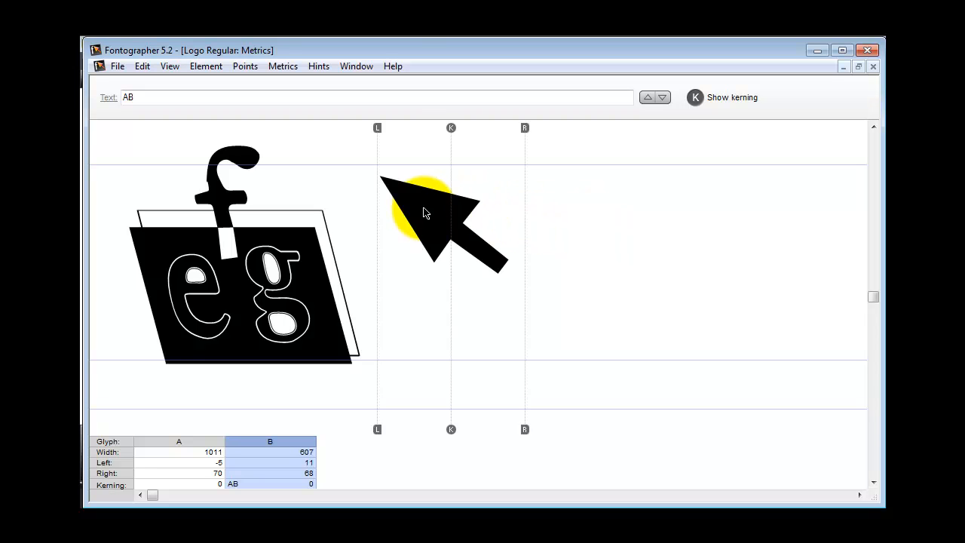
pyautogui.moveTo(425, 212); pyautogui.dragTo(333, 209)
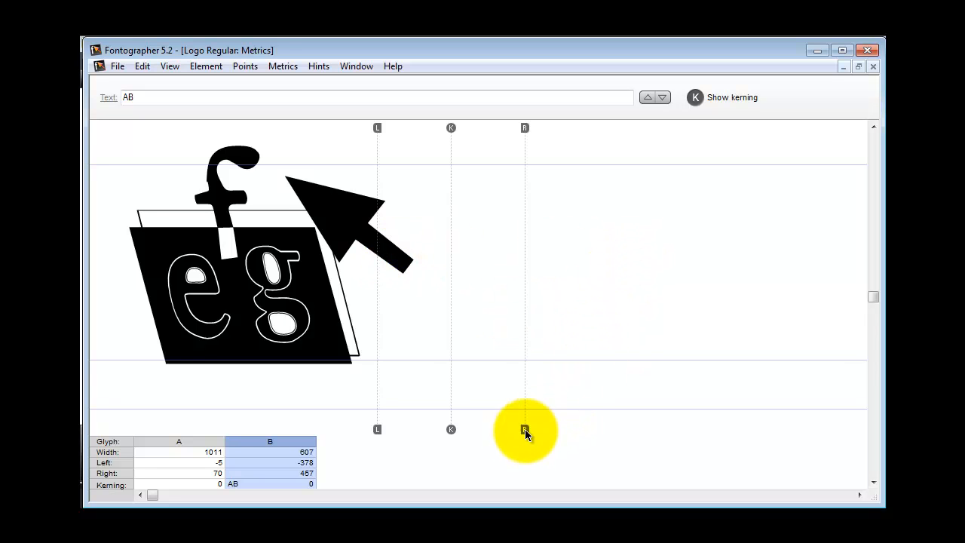
pyautogui.moveTo(525, 429); pyautogui.dragTo(416, 431)
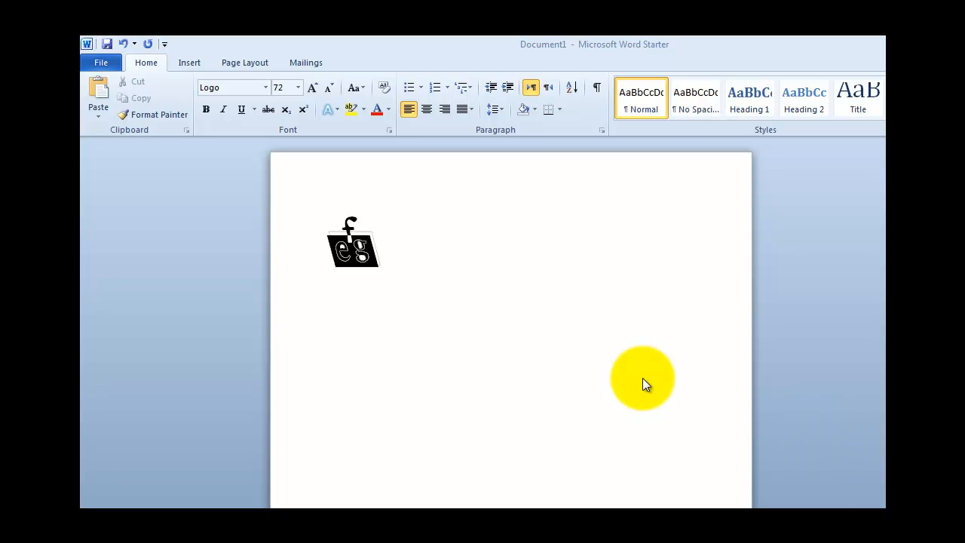
# Step: In the Word document, place the text cursor after the logo character
pyautogui.click(398, 244)
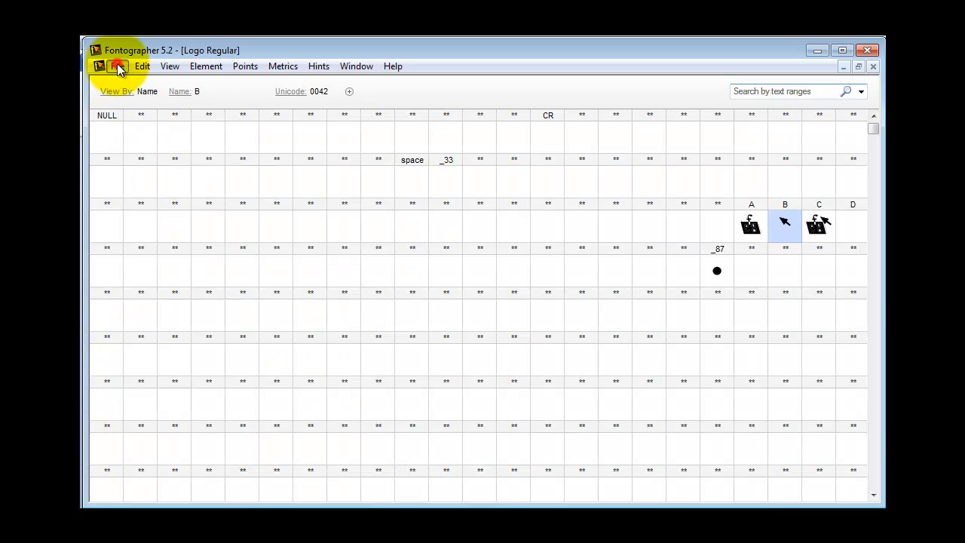
# Step: Open the print sample settings in Fontographer and look through the available sample types
pyautogui.click(117, 65)
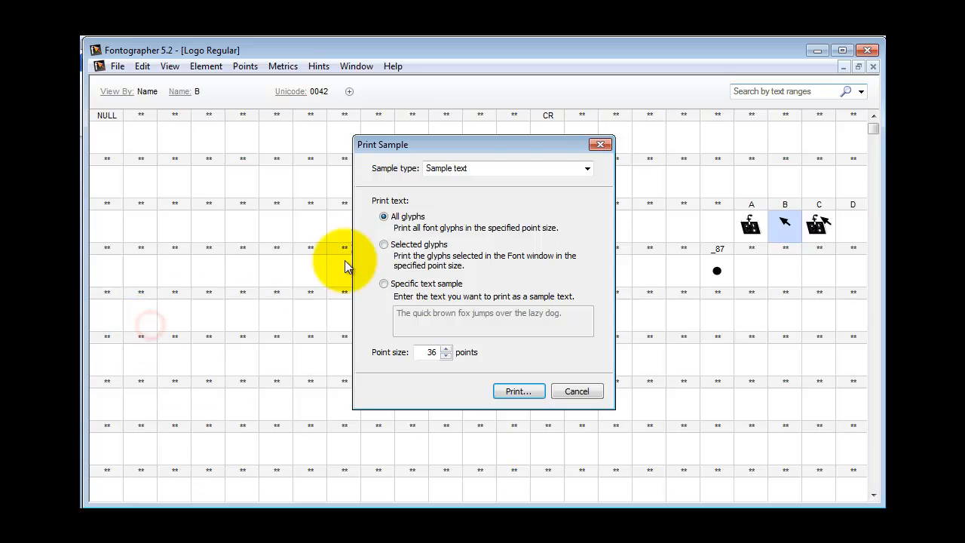
pyautogui.click(586, 169)
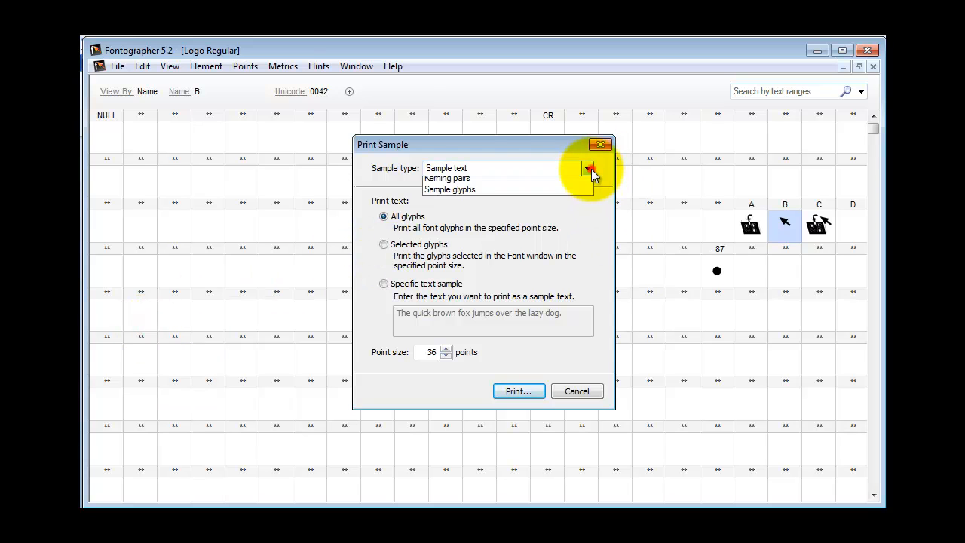
pyautogui.click(501, 217)
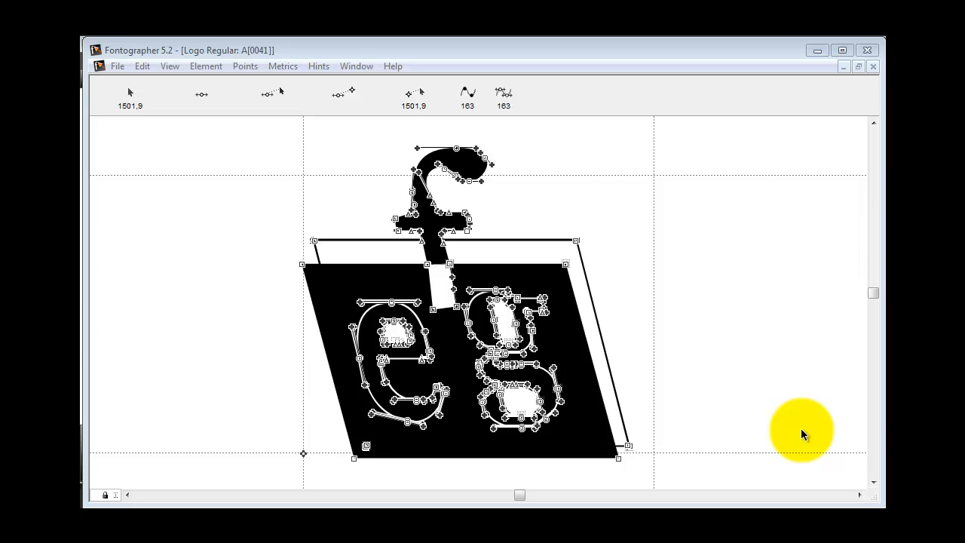
# Step: Copy all outlines of glyph A as a component, place it in glyph C and select it there
pyautogui.click(141, 67)
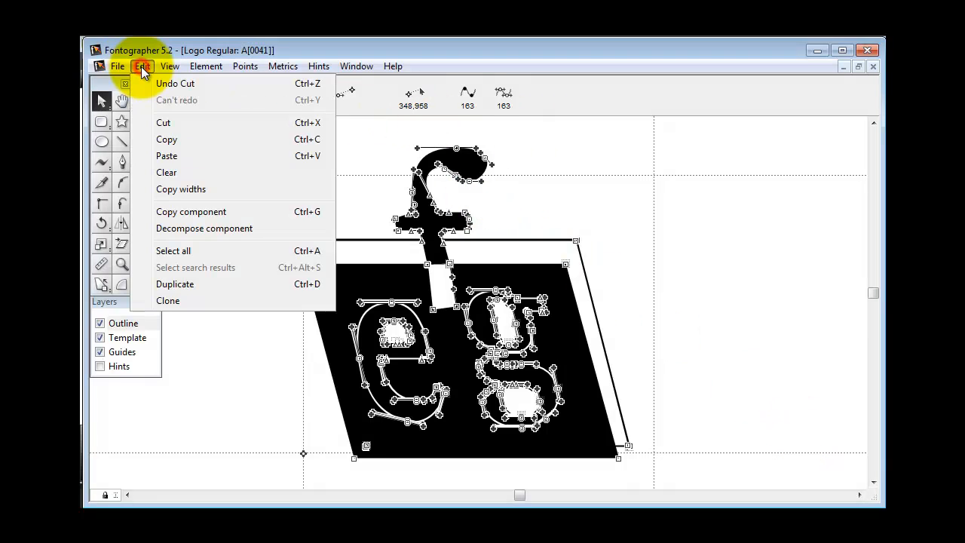
pyautogui.click(199, 214)
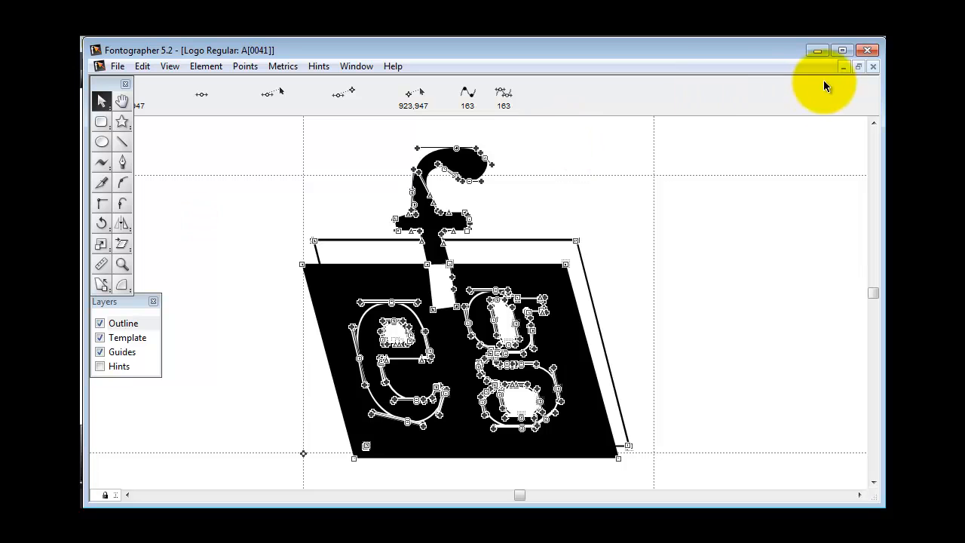
pyautogui.click(873, 67)
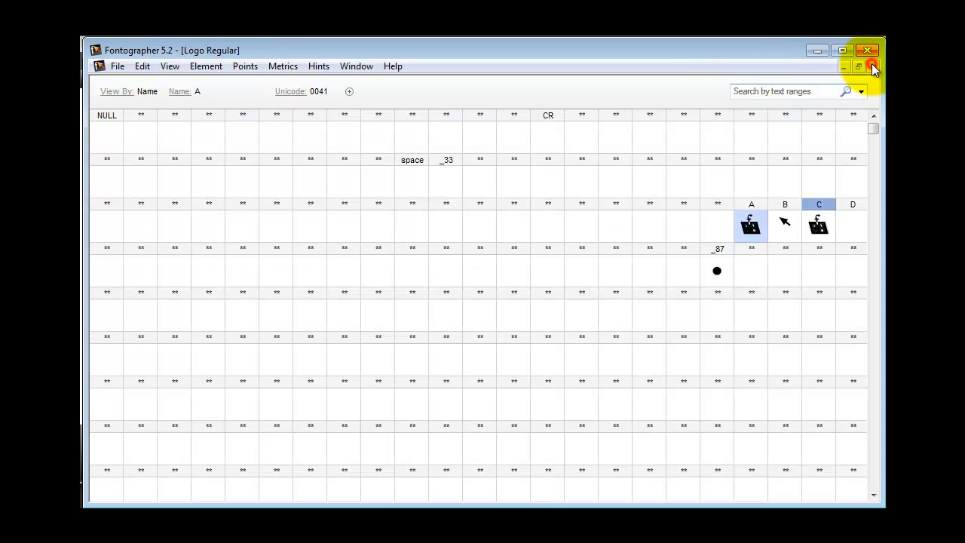
pyautogui.doubleClick(814, 230)
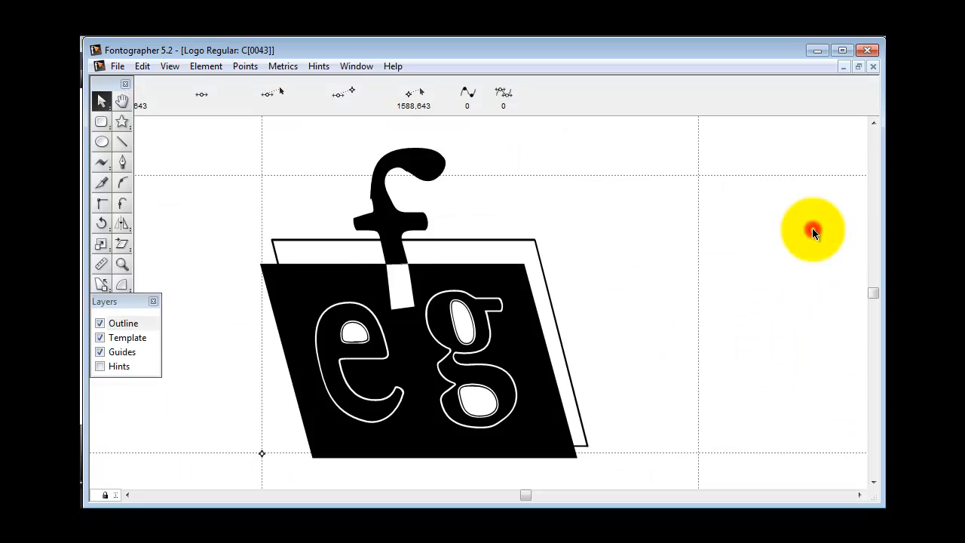
pyautogui.click(505, 293)
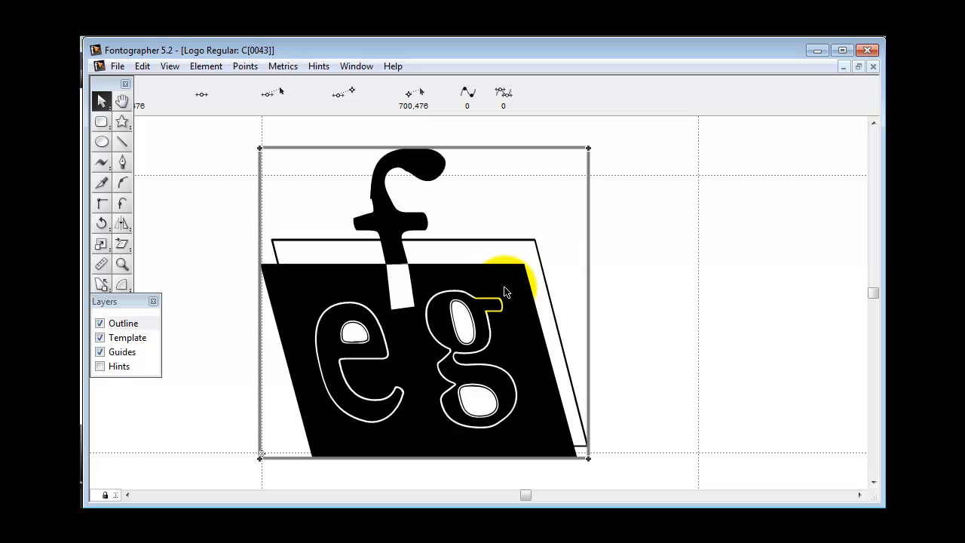
# Step: Paste the arrow into glyph C as a second component and select the two components in turn
pyautogui.hotkey('ctrl', 'v')
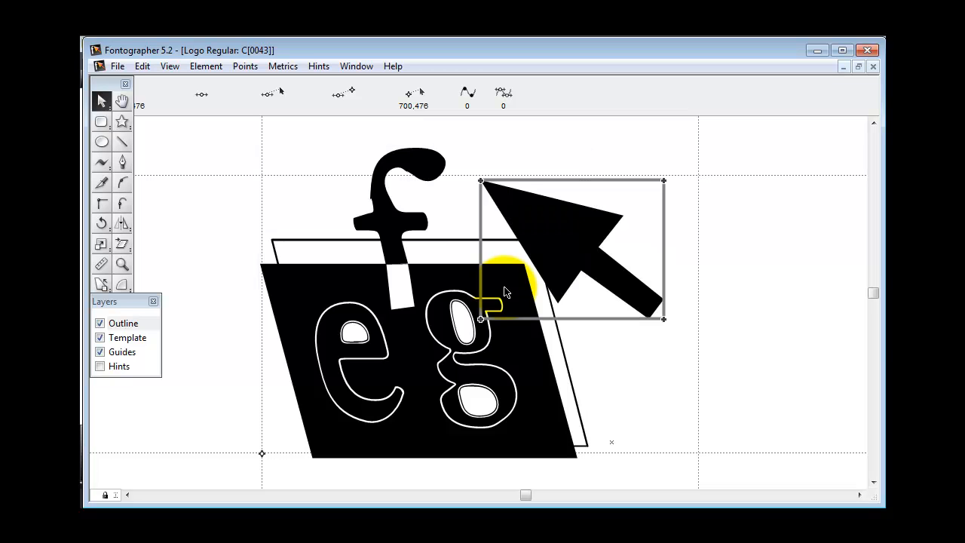
pyautogui.click(299, 250)
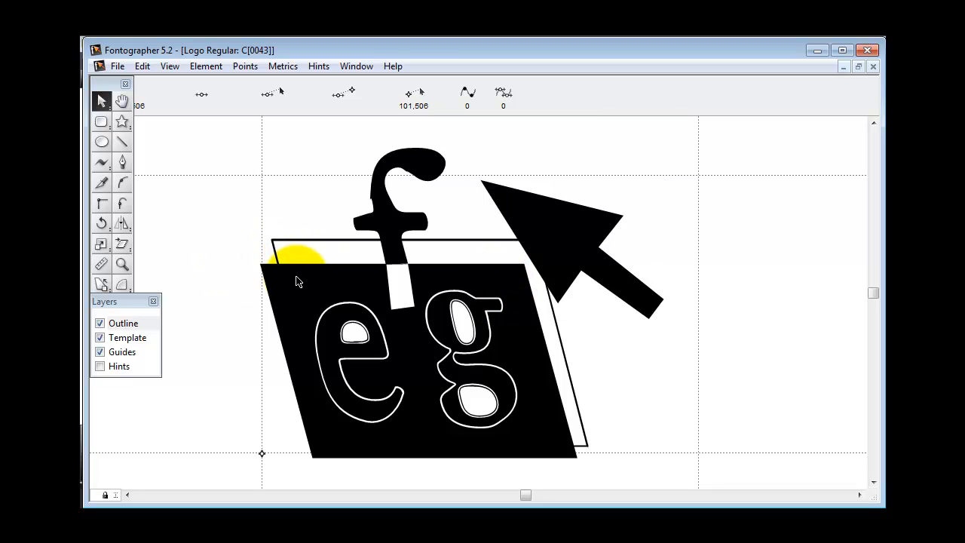
pyautogui.click(295, 276)
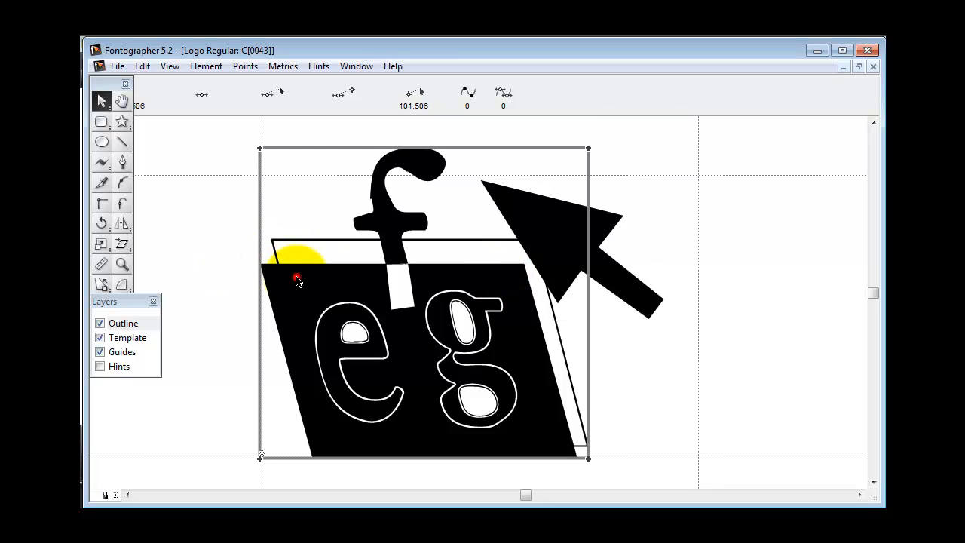
pyautogui.click(653, 296)
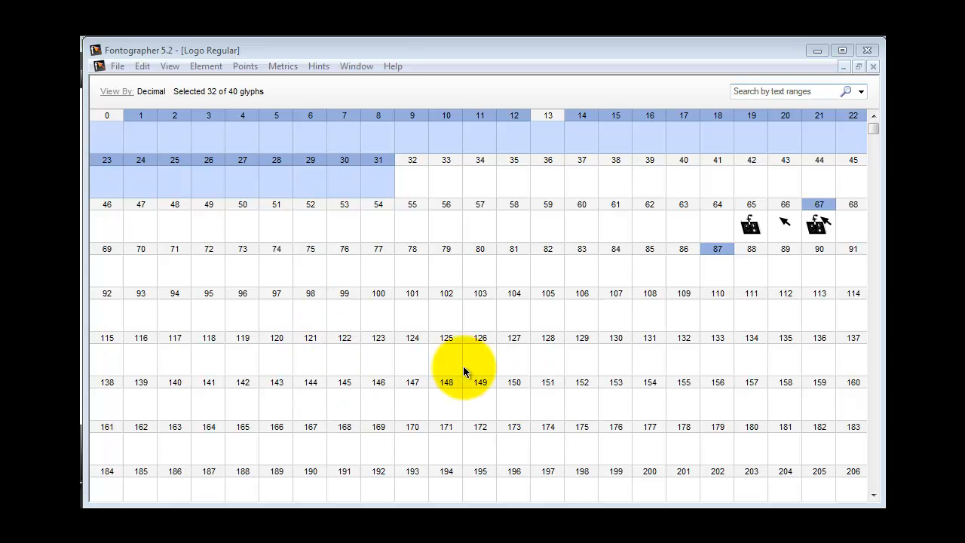
# Step: Select the glyph slots from 127 to 160 in the decimal view
pyautogui.click(513, 353)
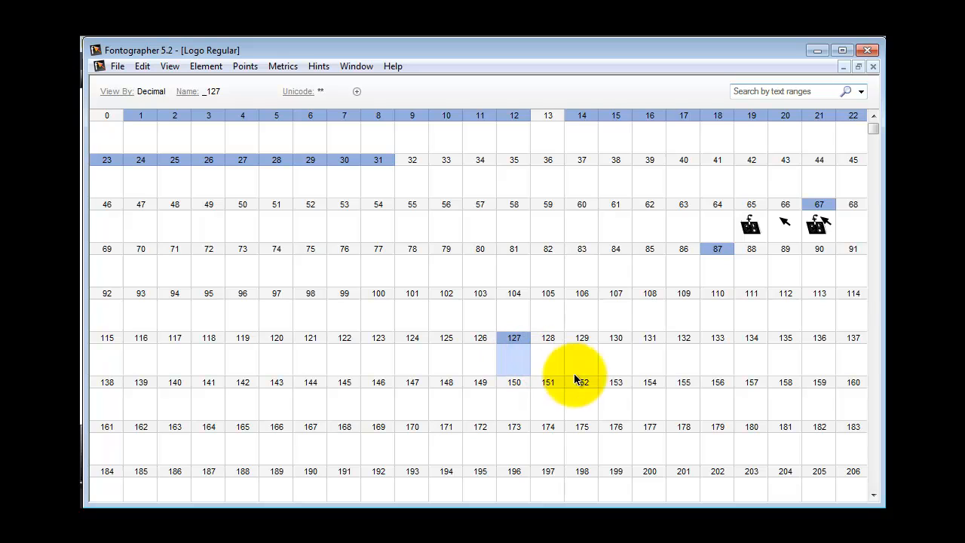
pyautogui.keyDown('shift'); pyautogui.click(856, 407); pyautogui.keyUp('shift')
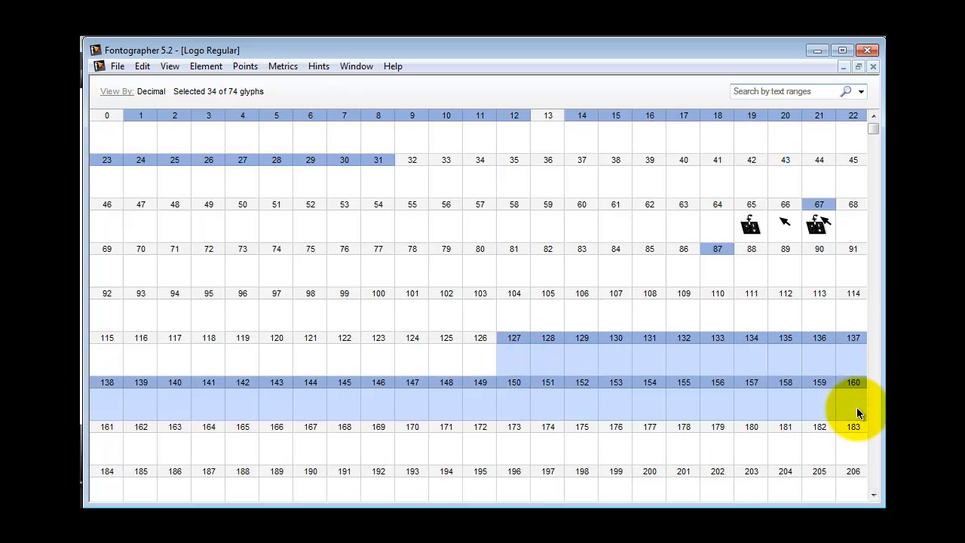